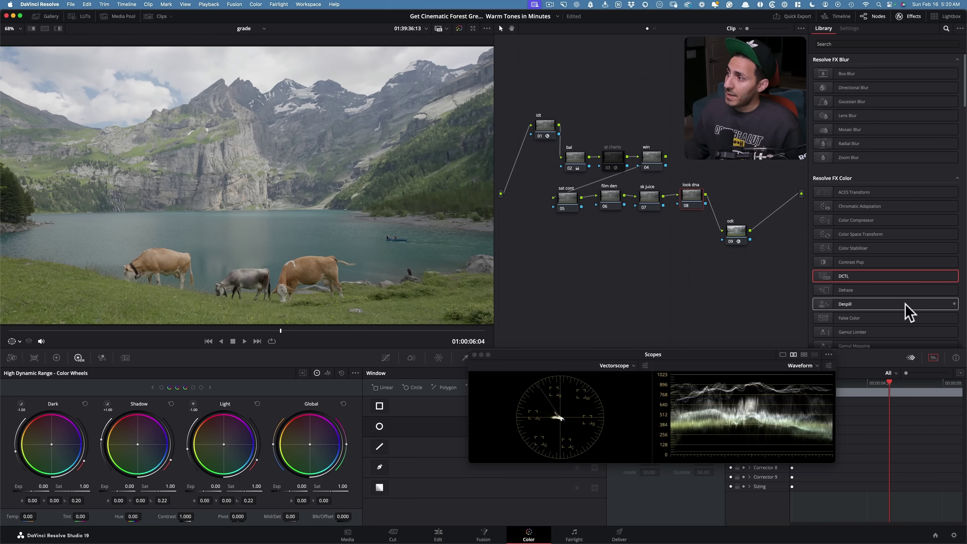
Add a DCTL effect to the look dna node, load QT_Look_DNA_v1.0 and choose the Kodak 2383 preset
left_click_drag(843, 280, 691, 196)
left_click(904, 70)
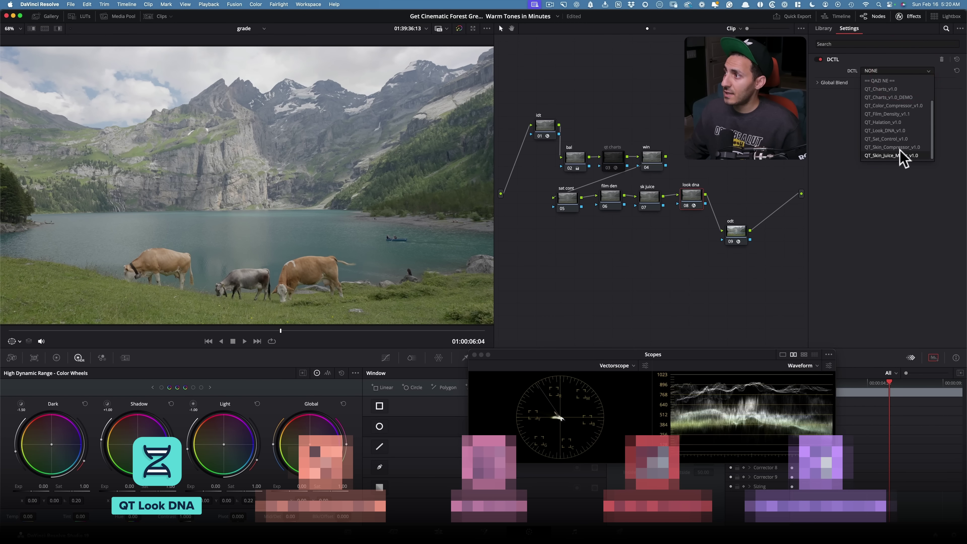
left_click(886, 130)
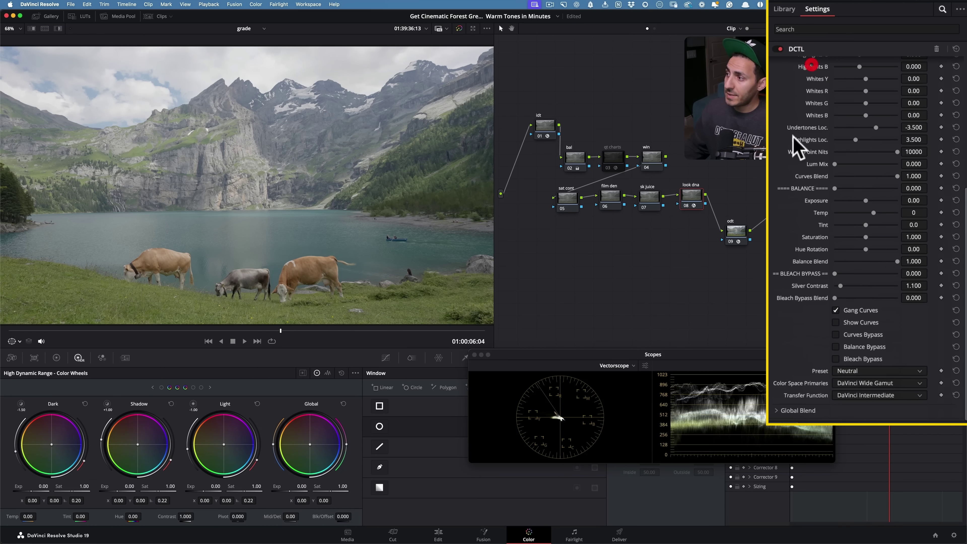
left_click(843, 370)
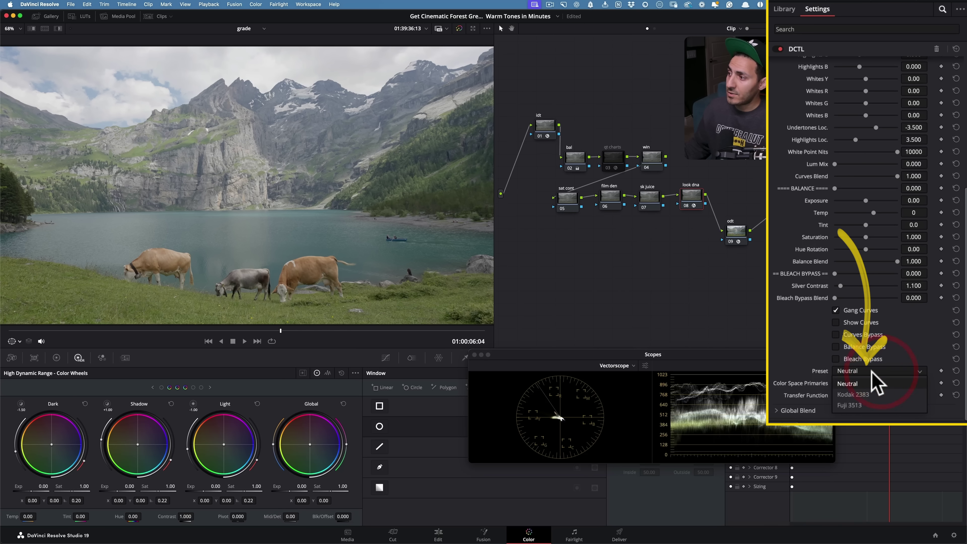
left_click(858, 396)
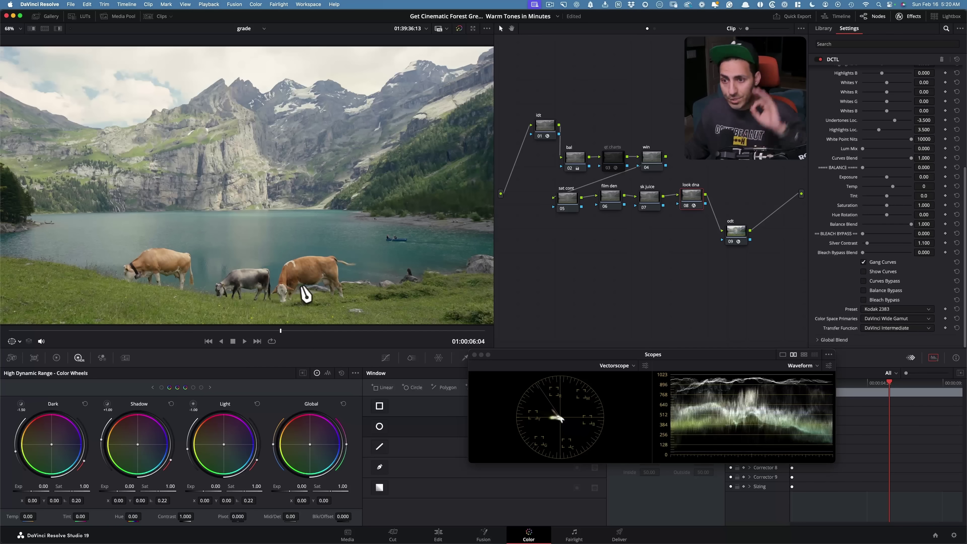
Raise the look's Mid Contrast Y to 0.550 and compare the image with all grades bypassed and enabled
left_click_drag(833, 117, 809, 307)
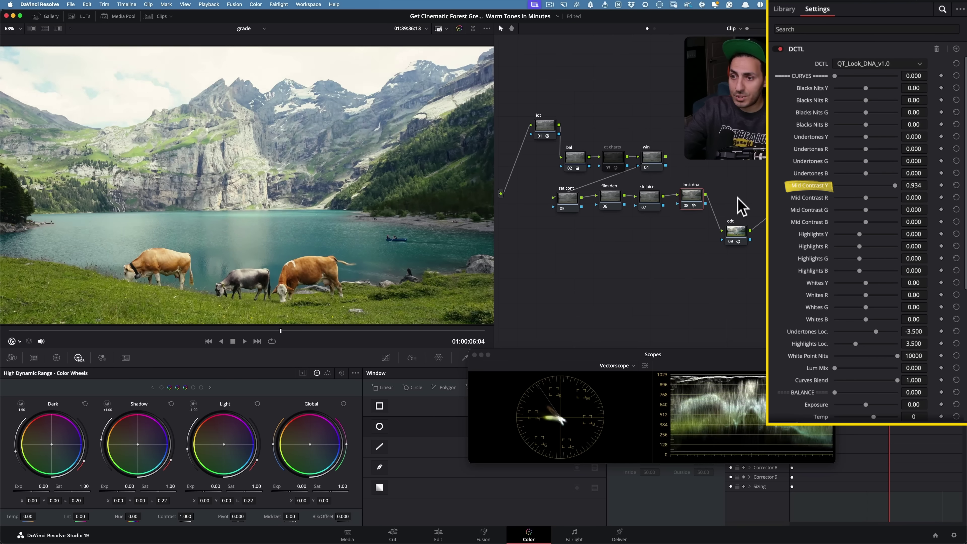
left_click_drag(885, 186, 882, 186)
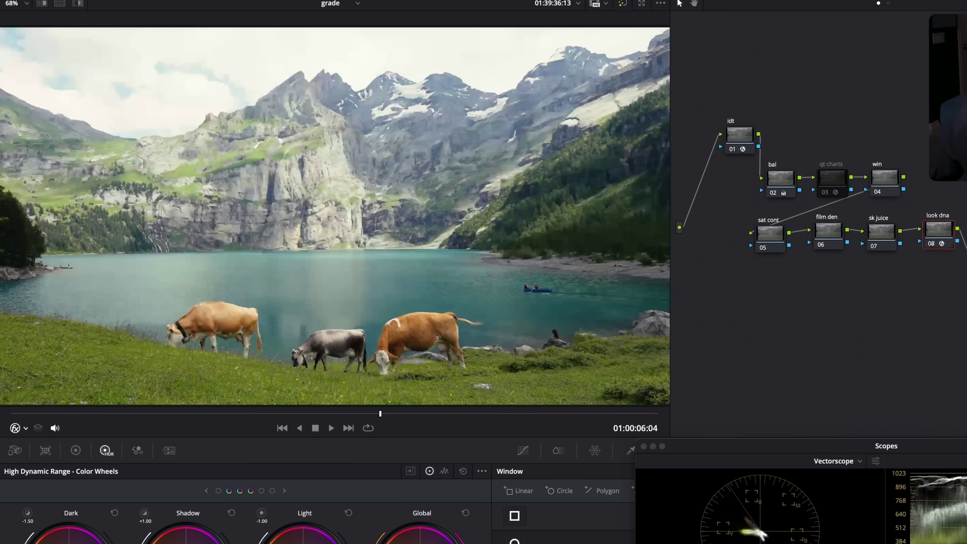
key("shift+d")
key("shift+d")
key("shift+d")
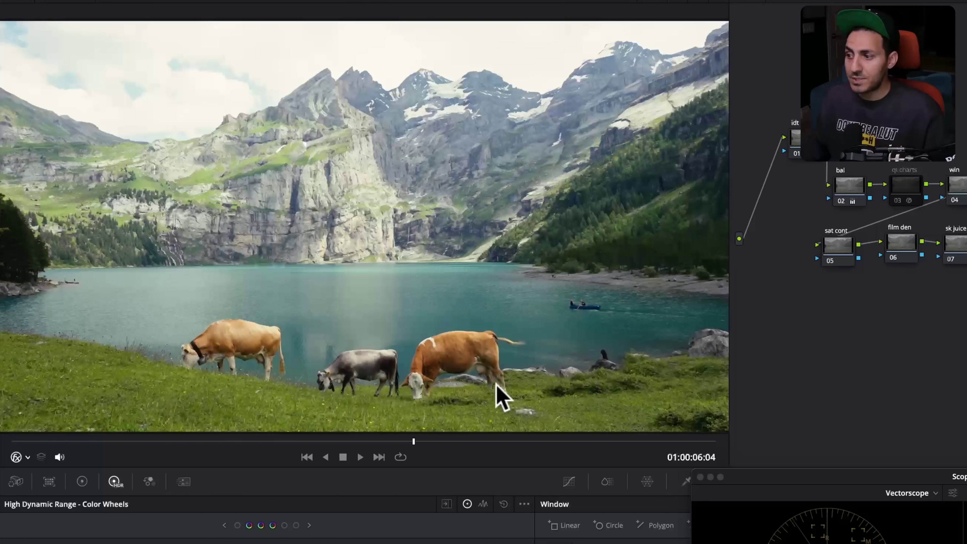
key("shift+d")
key("shift+d")
key("shift+d")
key("shift+d")
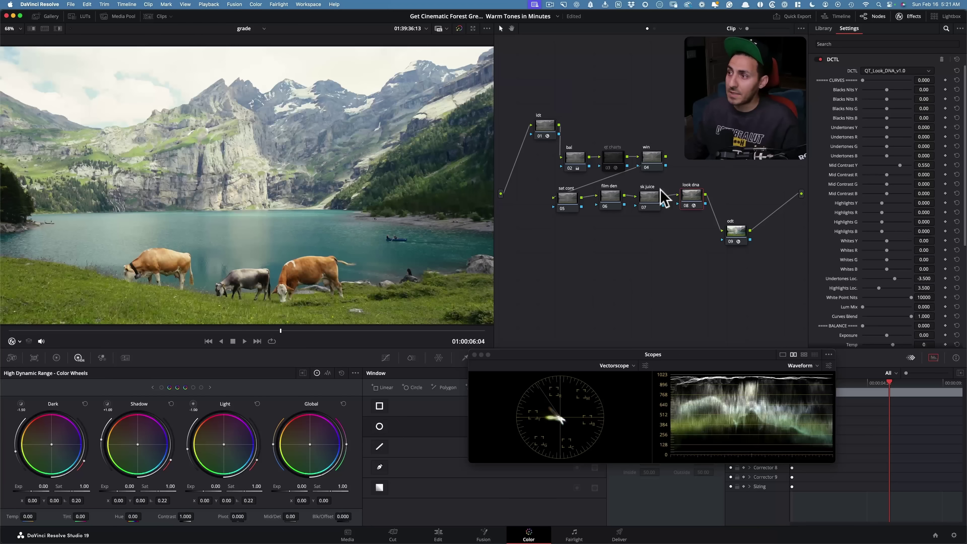
Add a DCTL effect to the sk juice node and load QT_Skin_Juice_Mixer_v1.0
left_click(953, 246)
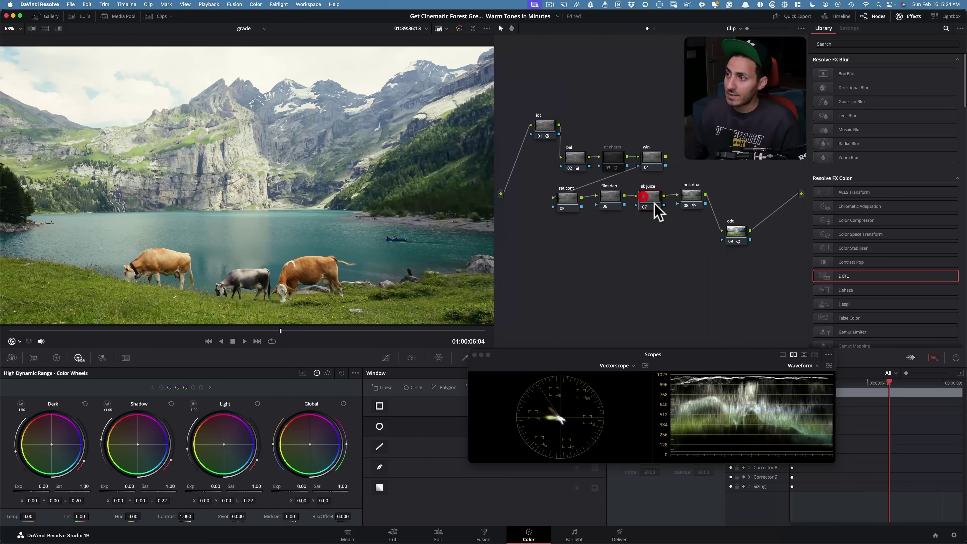
left_click_drag(824, 288, 644, 200)
left_click(899, 70)
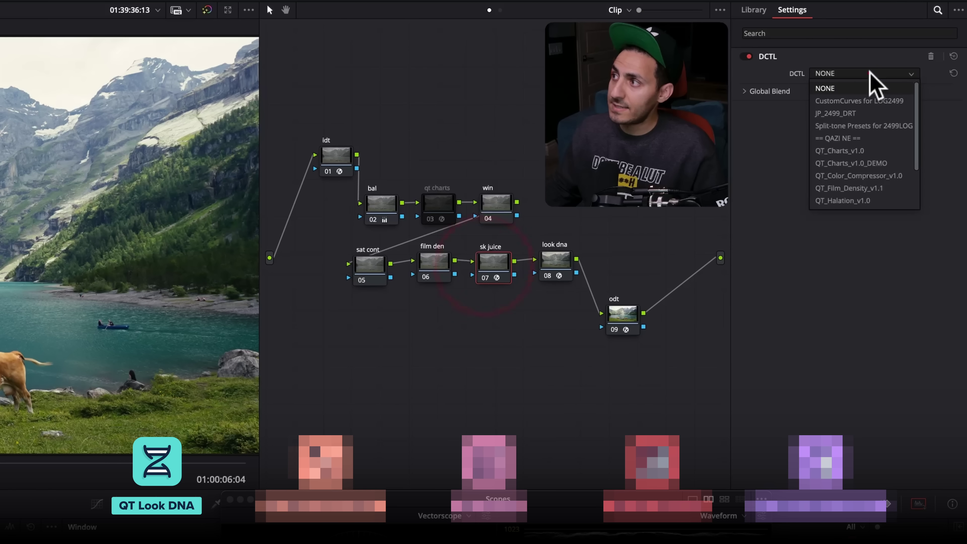
scroll(864, 198, "down", 2)
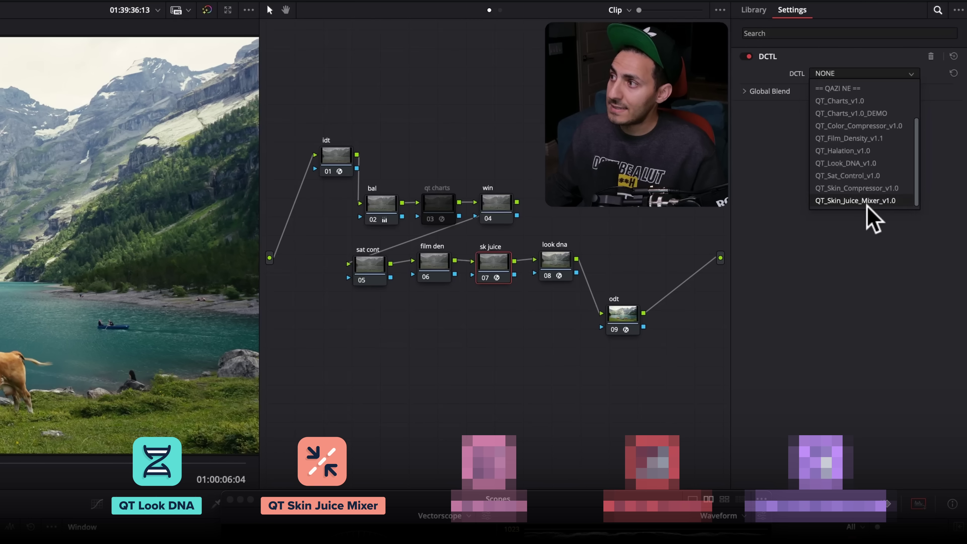
left_click(866, 201)
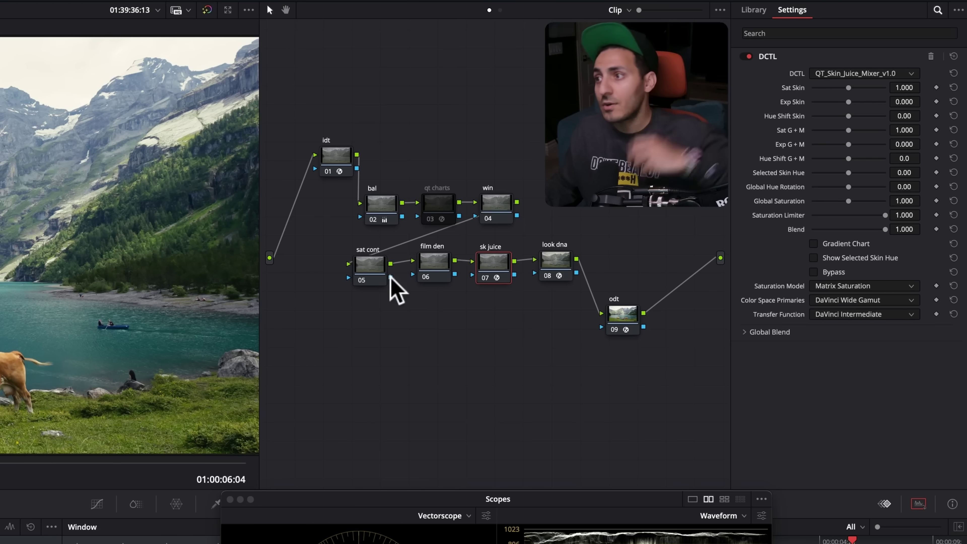
Replace the qt charts node's DCTL effect with a fresh one using QT_Charts_v1.0 and enable its Color Chart
left_click(434, 204)
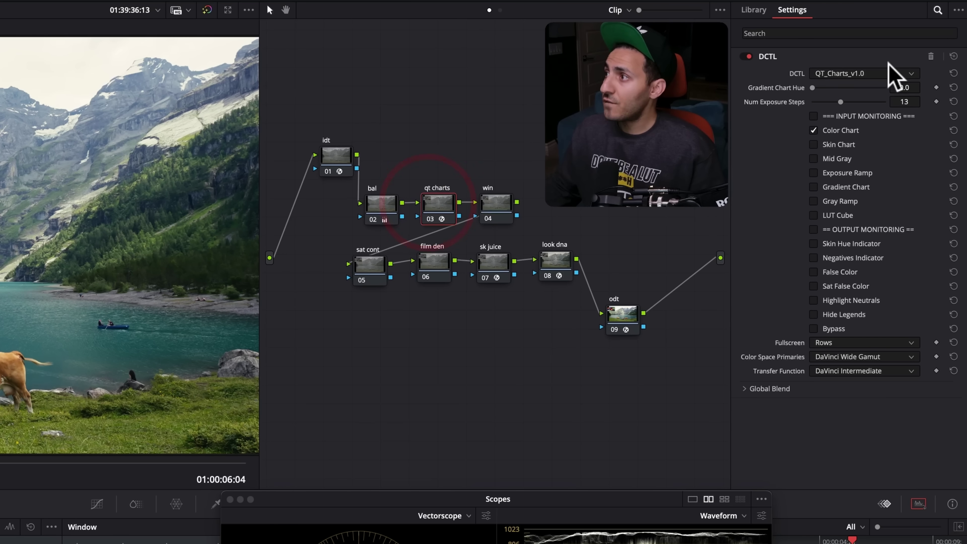
left_click(931, 56)
left_click_drag(831, 385, 444, 208)
left_click(883, 73)
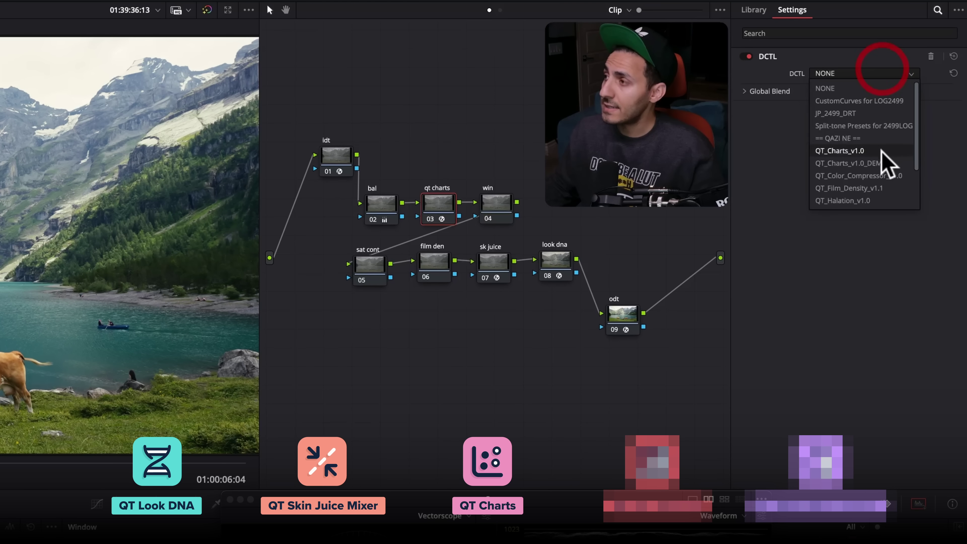
left_click(864, 151)
left_click(839, 129)
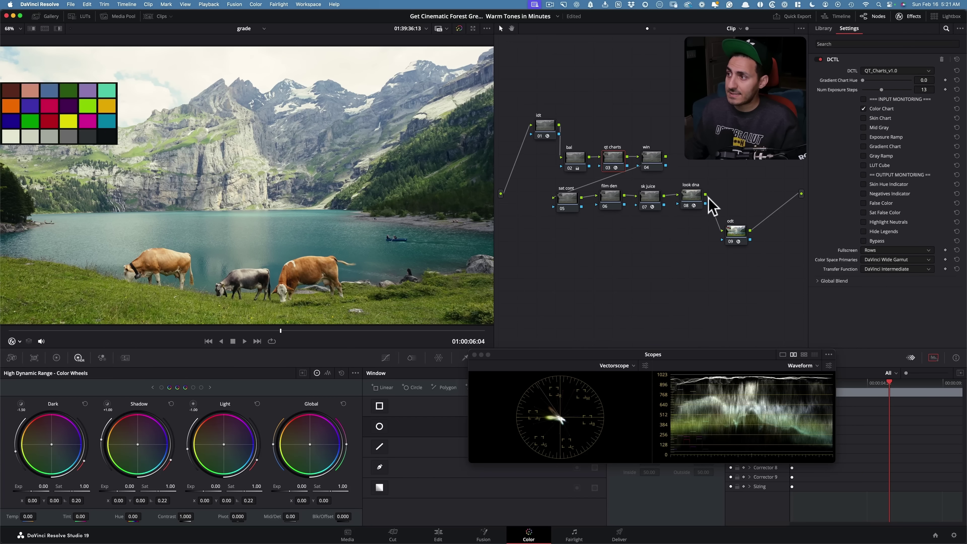
Compare the color chart patches and the image with the look dna node disabled and enabled
left_click(700, 199)
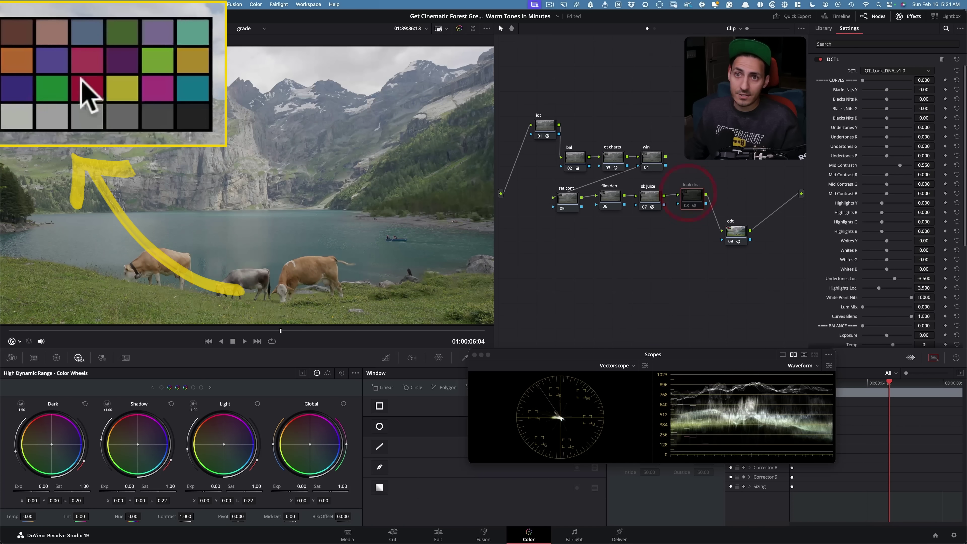
key("super+d")
key("super+d")
key("super+d")
key("super+d")
key("super+d")
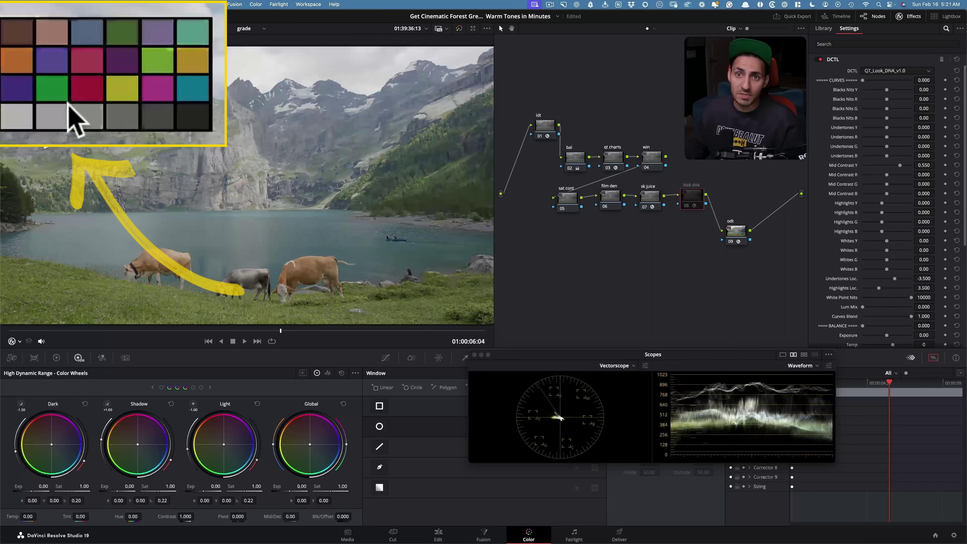
key("super+d")
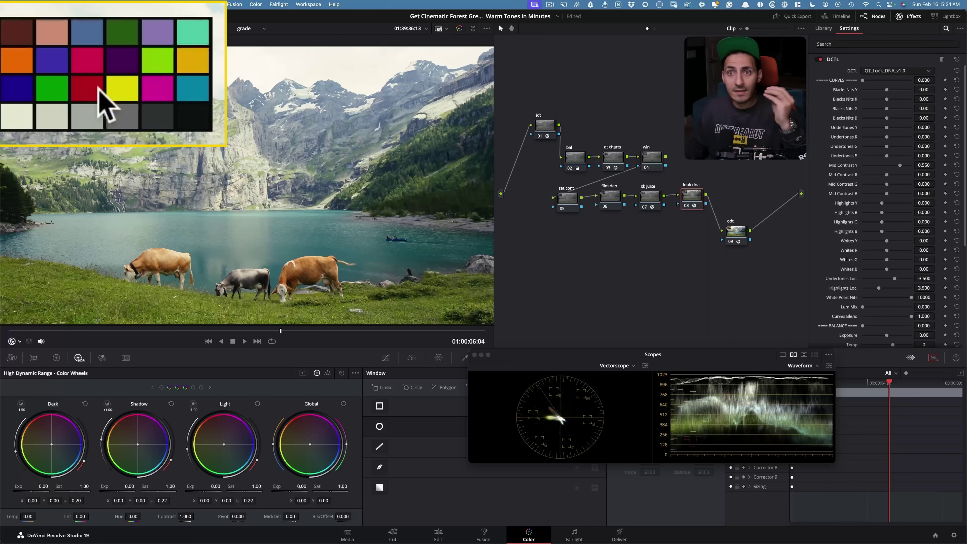
key("super+d")
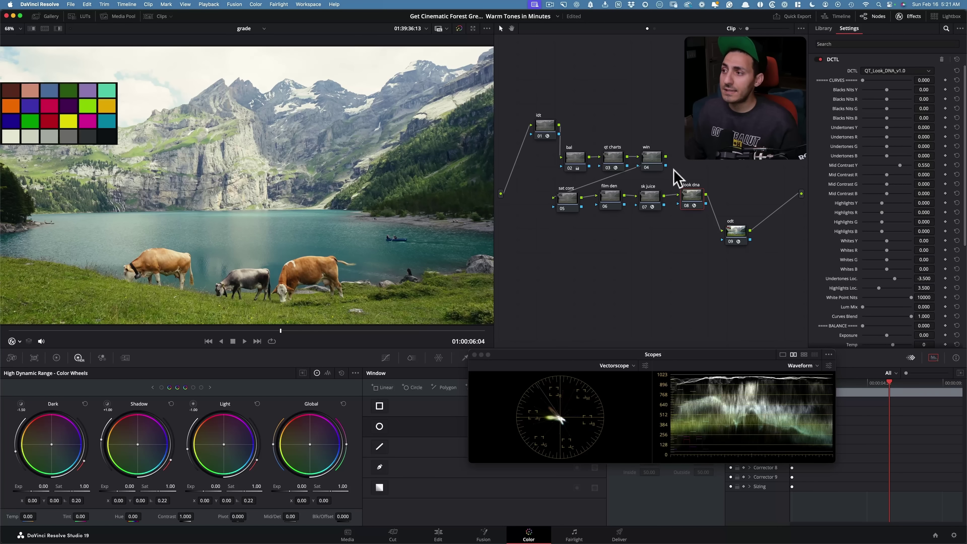
Raise Sat Skin in the sk juice node's mixer to 1.725, comparing the image before and after the change
left_click(650, 195)
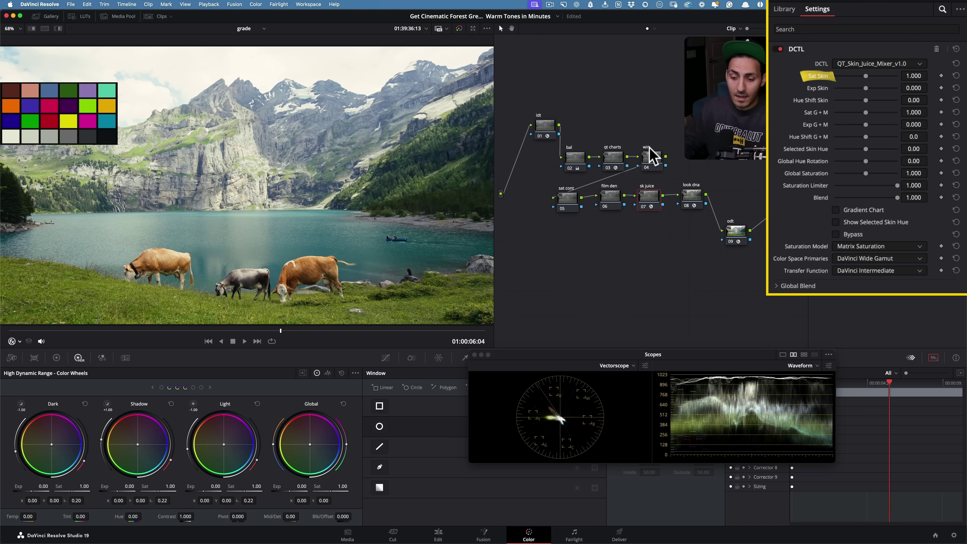
left_click_drag(866, 75, 885, 75)
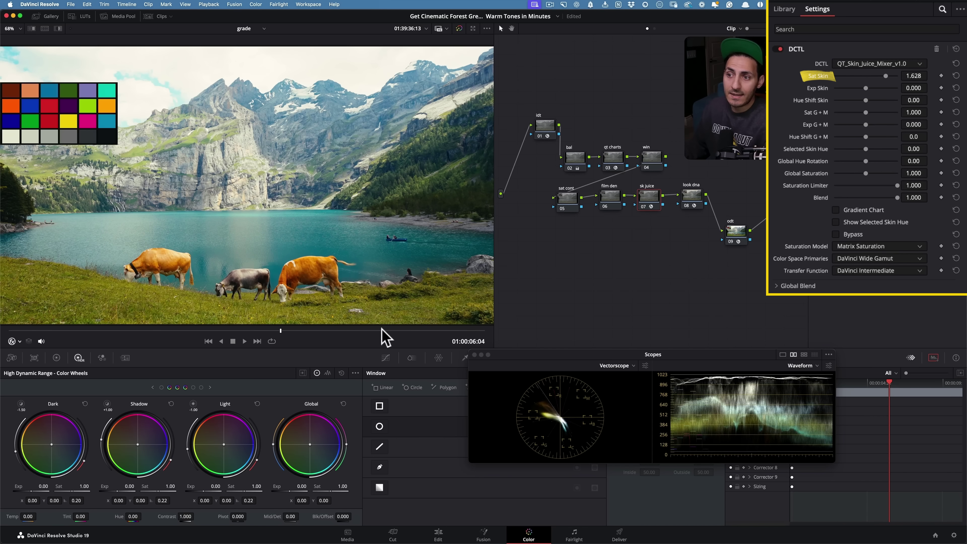
key("super+z")
left_click_drag(865, 76, 897, 76)
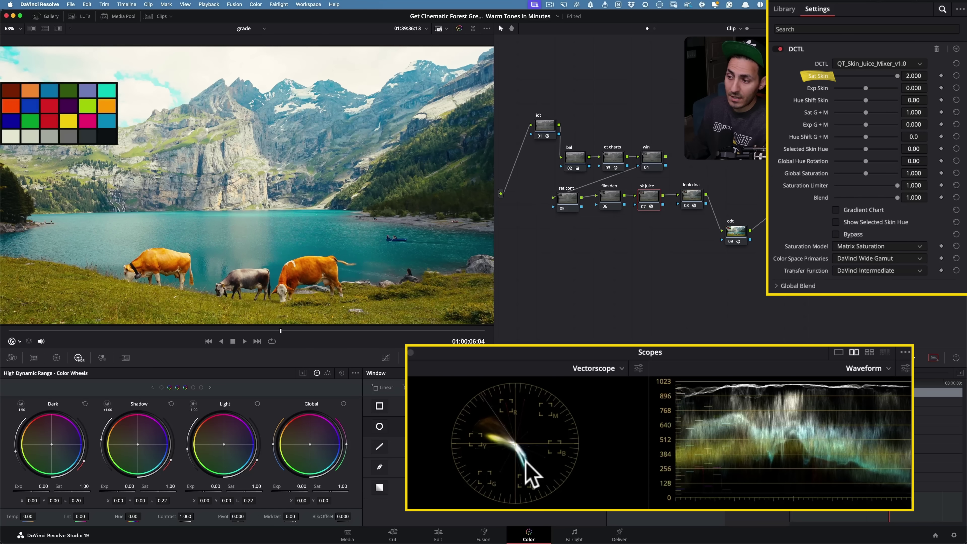
key("super+z")
key("super+z")
key("super+z")
key("super+shift+z")
key("super+z")
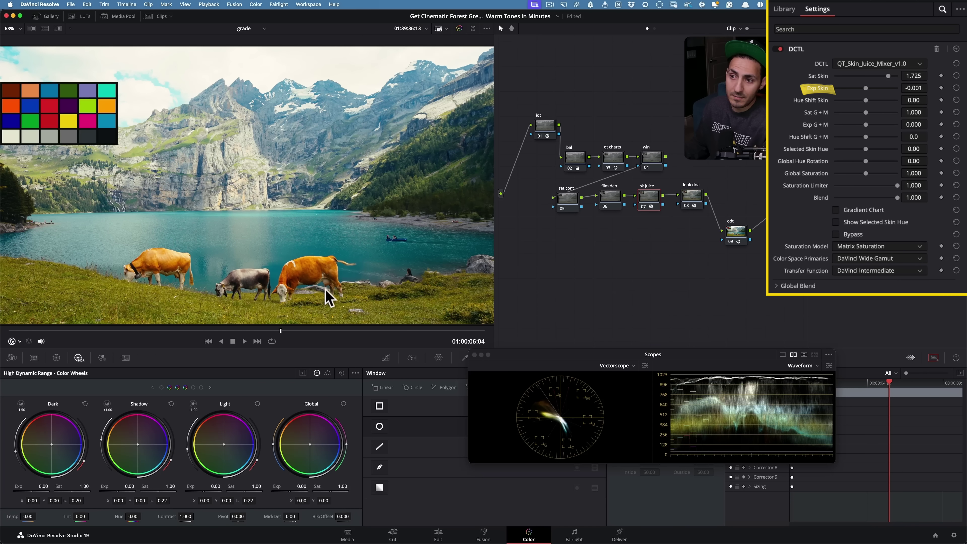
Set the sk juice mixer's Exp Skin to -0.084 and Hue Shift Skin to -2.82
key("super+shift+z")
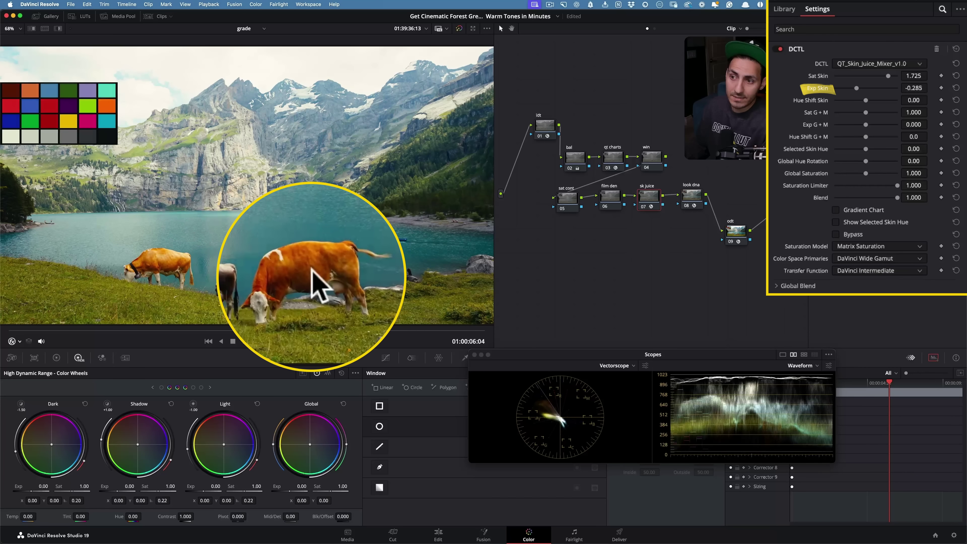
key("super+z")
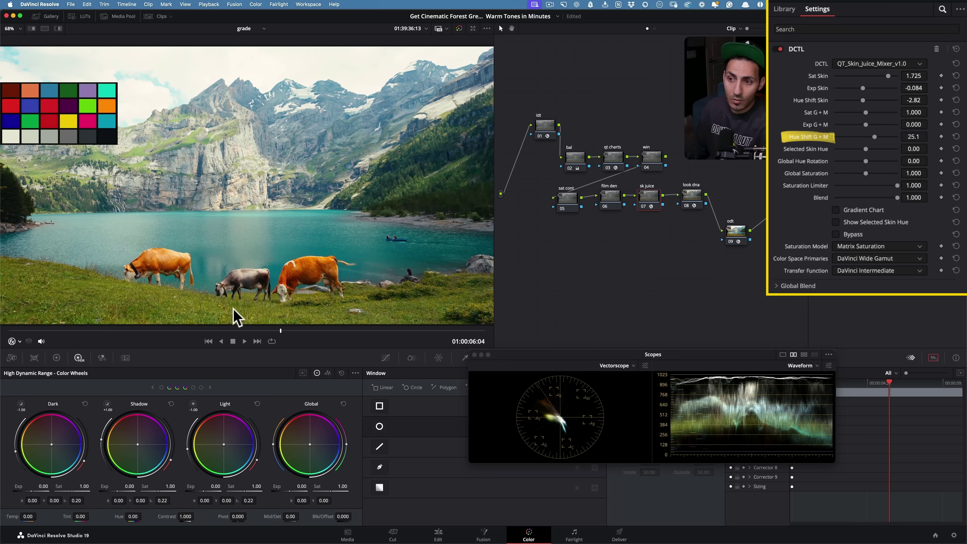
Set the mixer's G + M controls to hue shift 76.7, saturation 1.731 and exposure about -0.51
left_click_drag(277, 313, 255, 309)
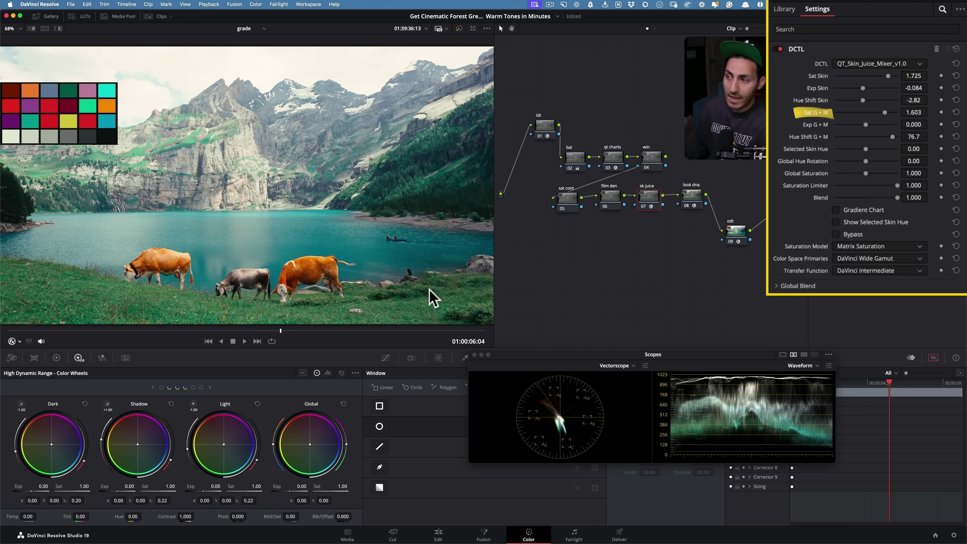
left_click_drag(884, 112, 886, 113)
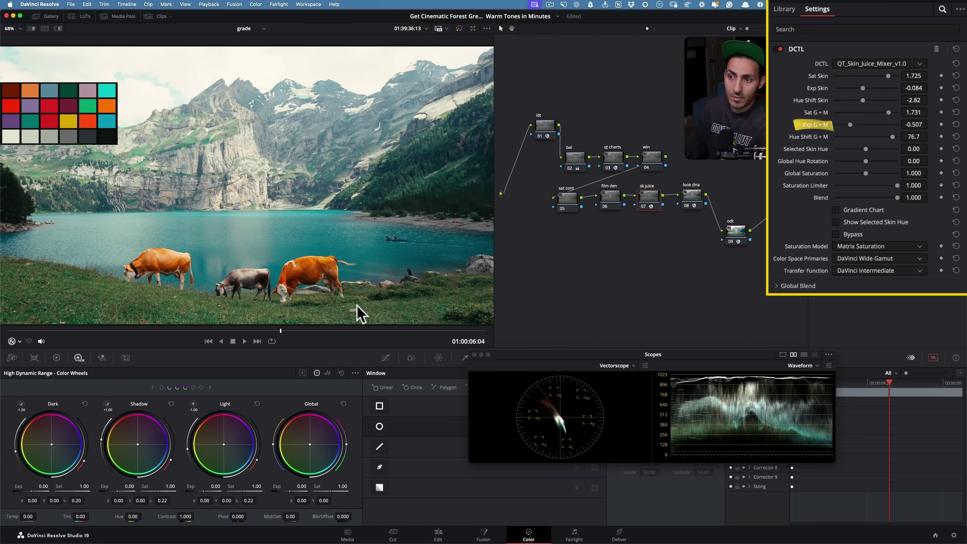
Zoom the viewer in on the orange cow and compare it with the sk juice node disabled and enabled
left_click_drag(303, 289, 277, 245)
scroll(343, 284, "up", 6)
left_click_drag(352, 286, 313, 128)
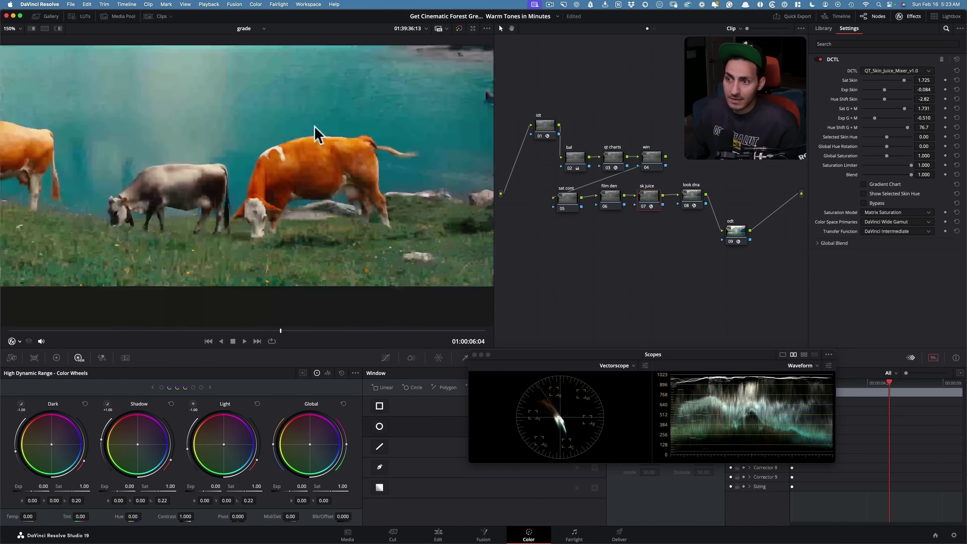
scroll(304, 247, "up", 1)
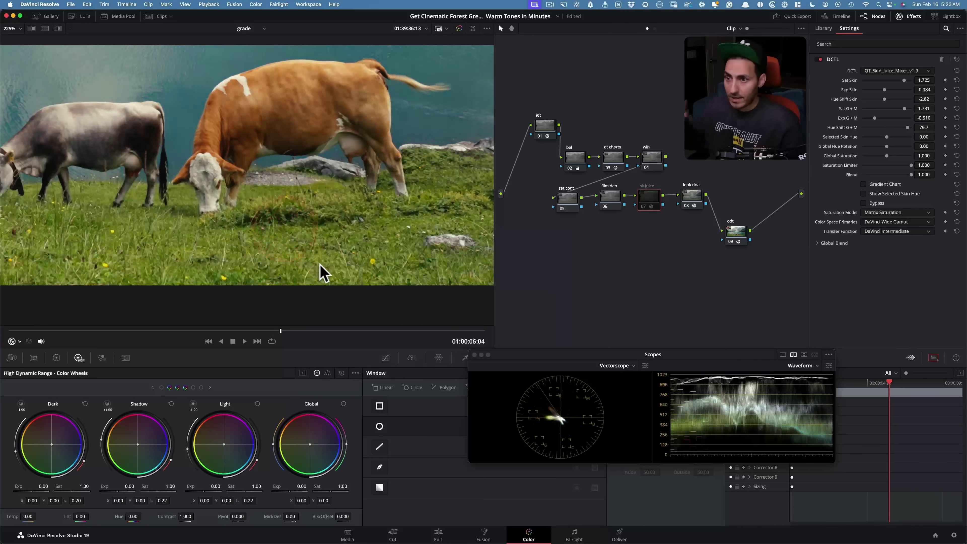
key("super+d")
key("super+d")
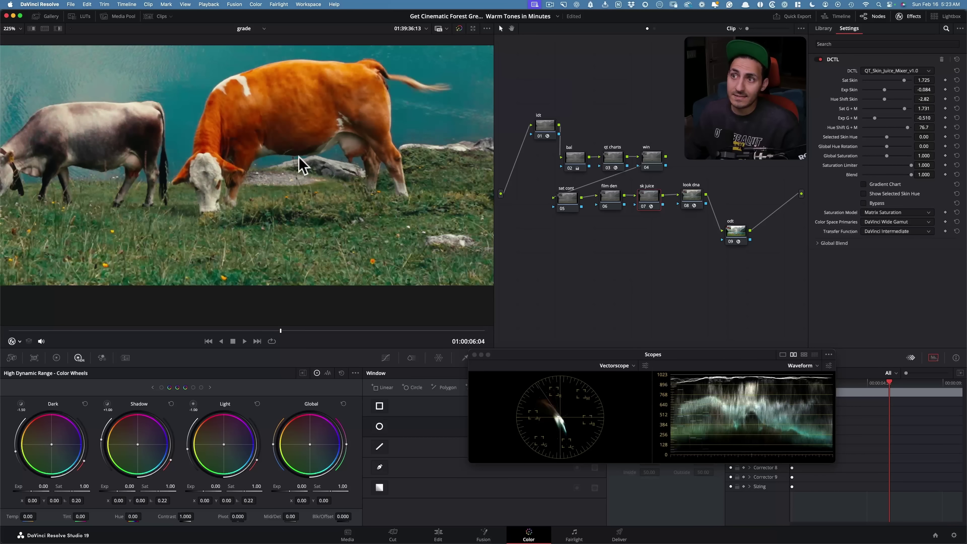
scroll(293, 179, "up", 2)
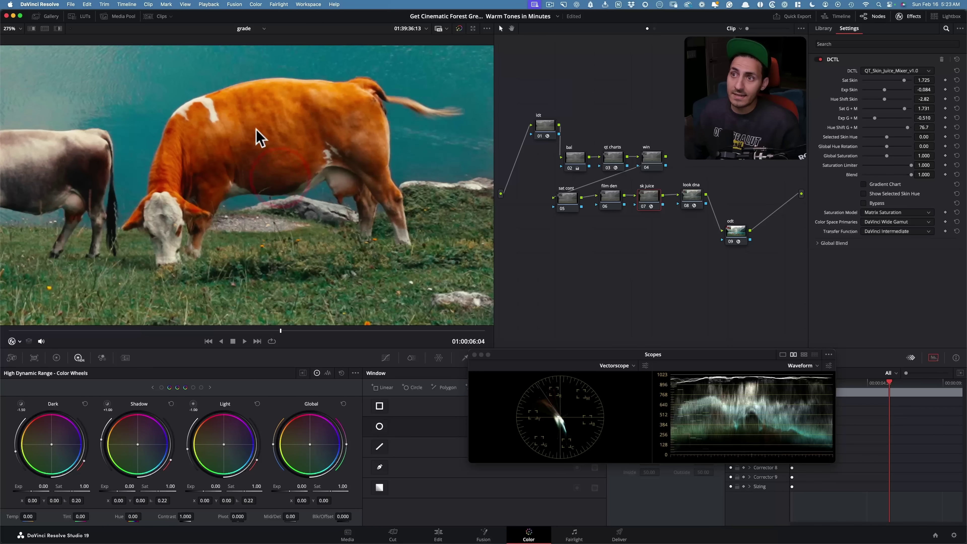
left_click_drag(282, 122, 256, 139)
key("super+d")
key("super+d")
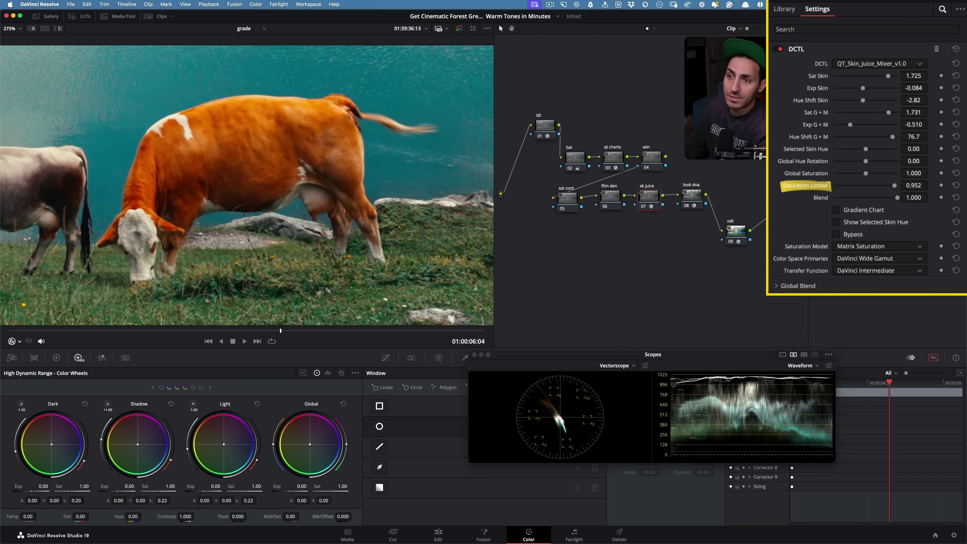
Lower the mixer's Saturation Limiter to 0.590 and compare the close-up and the full frame with the sk juice node disabled and enabled
key("super+z")
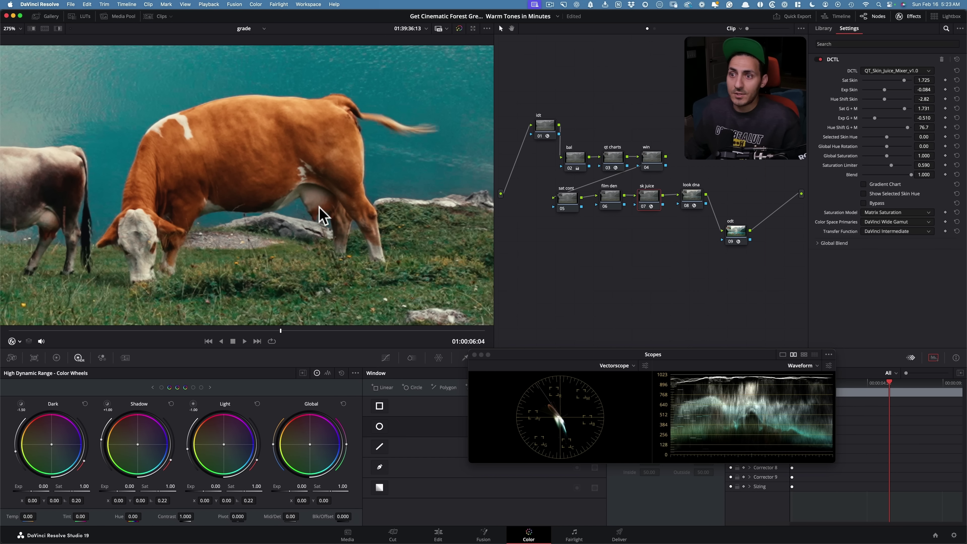
key("super+d")
key("super+d")
key("super+d")
key("super+d")
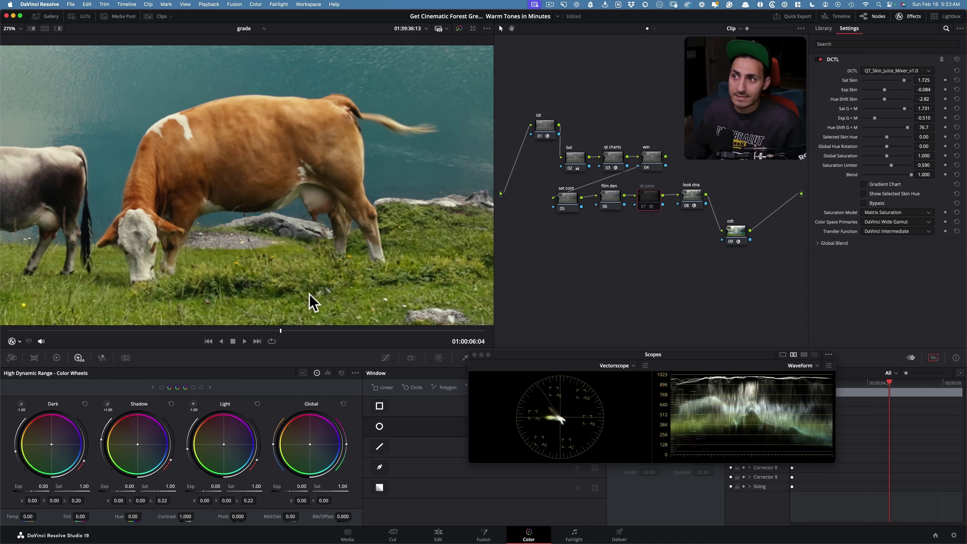
key("shift+z")
key("super+d")
key("super+d")
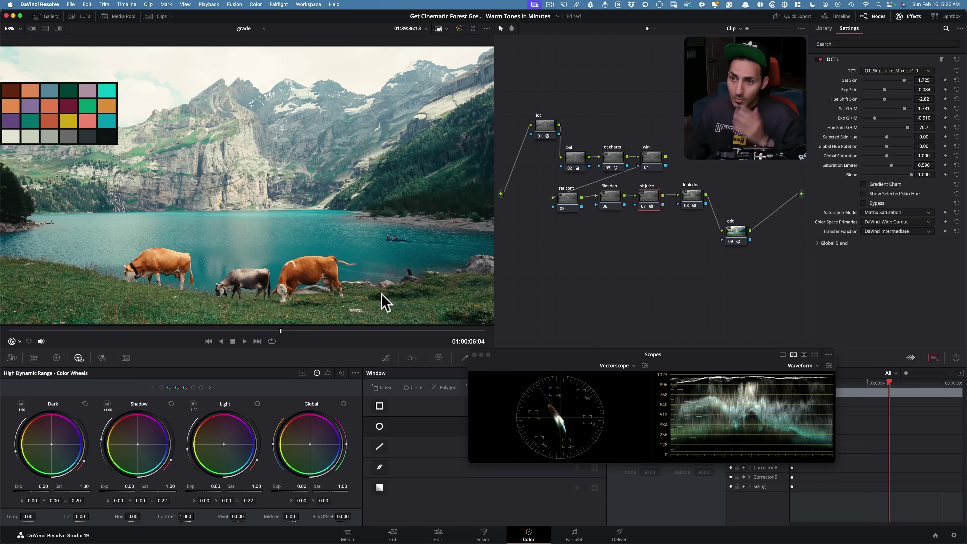
Compare the full frame and its color chart with the sk juice node disabled and enabled
key("super+d")
key("super+d")
key("super+d")
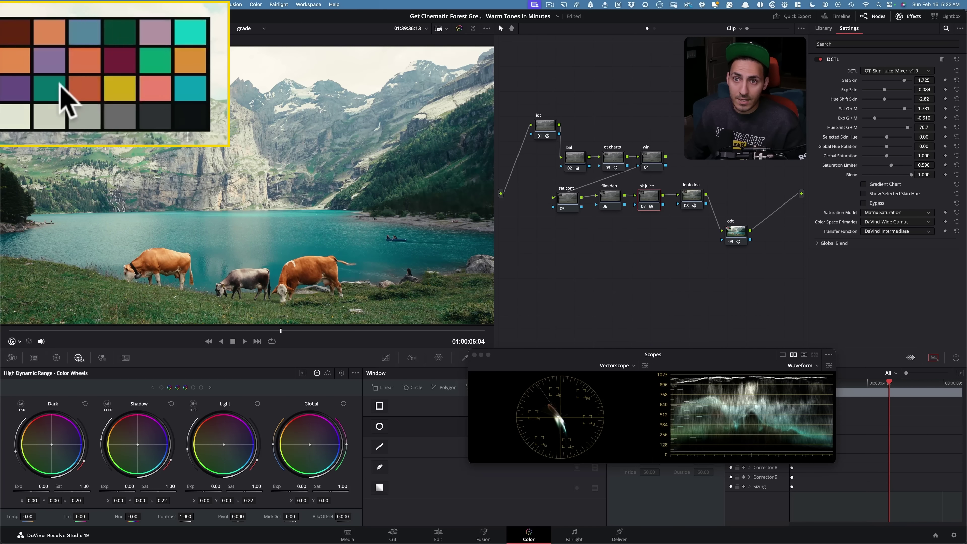
key("super+d")
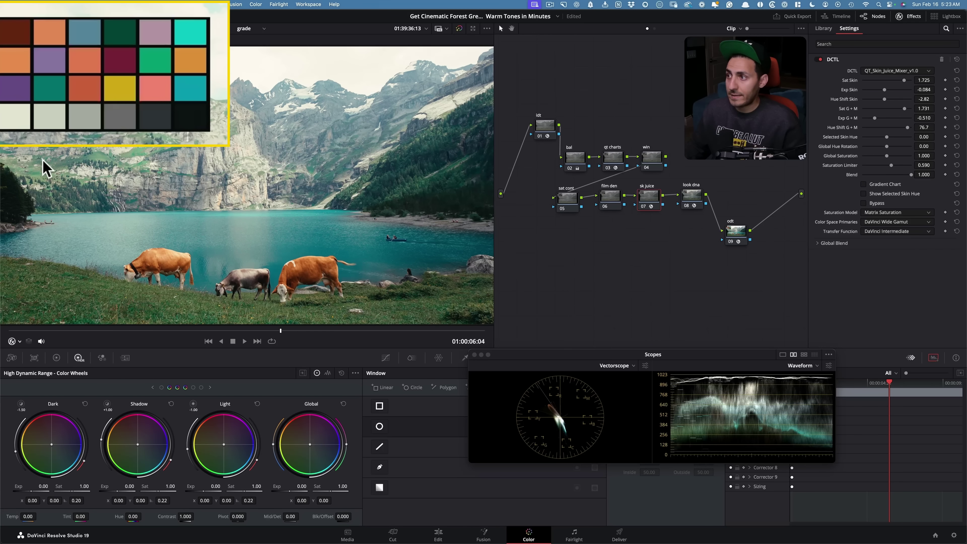
Apply the QT_Film_Density_v1.1 DCTL to the film den node and set its Global Density to 0.942
left_click(610, 196)
left_click_drag(843, 277, 609, 208)
left_click(899, 70)
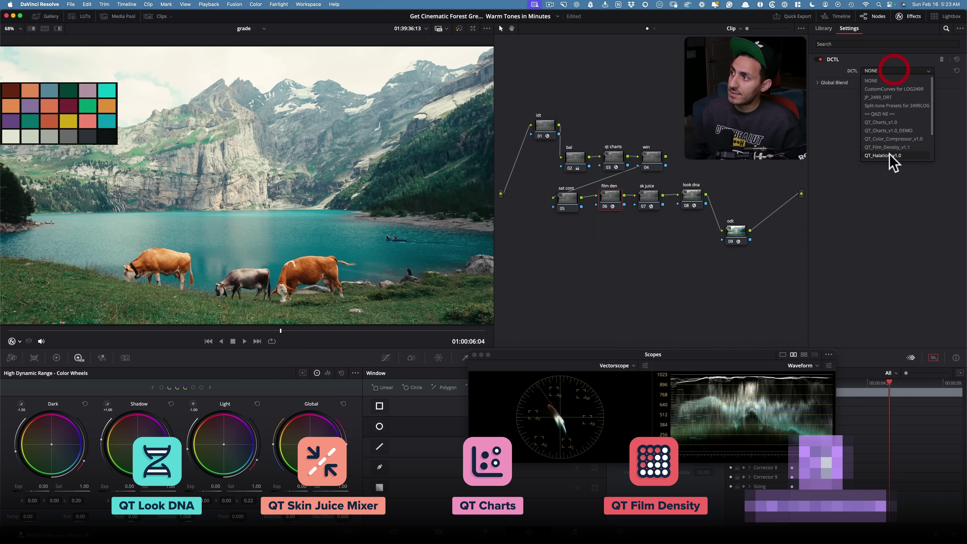
left_click(889, 113)
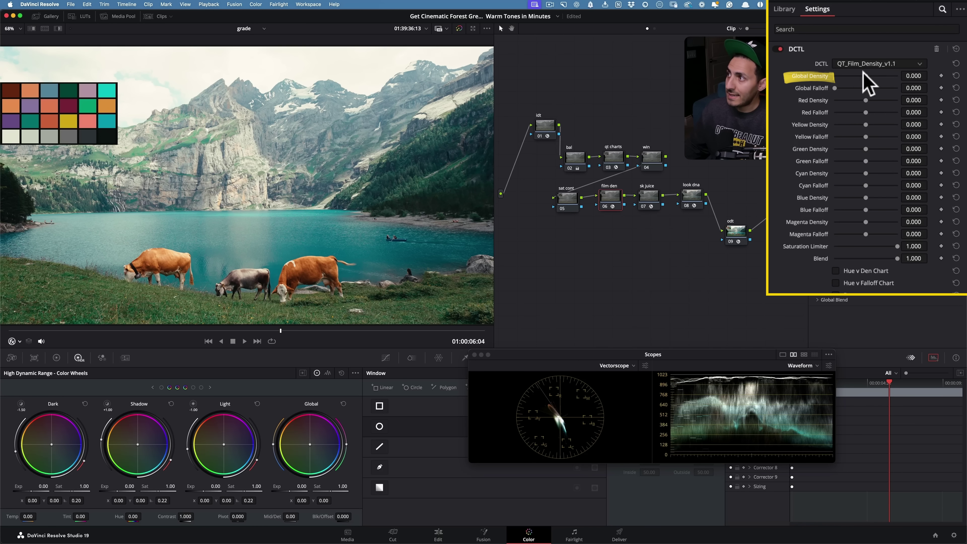
mouse_move(872, 87)
left_mouse_down()
mouse_move(907, 82)
mouse_move(864, 84)
mouse_move(914, 86)
mouse_move(881, 86)
mouse_move(894, 74)
mouse_move(884, 73)
left_mouse_up()
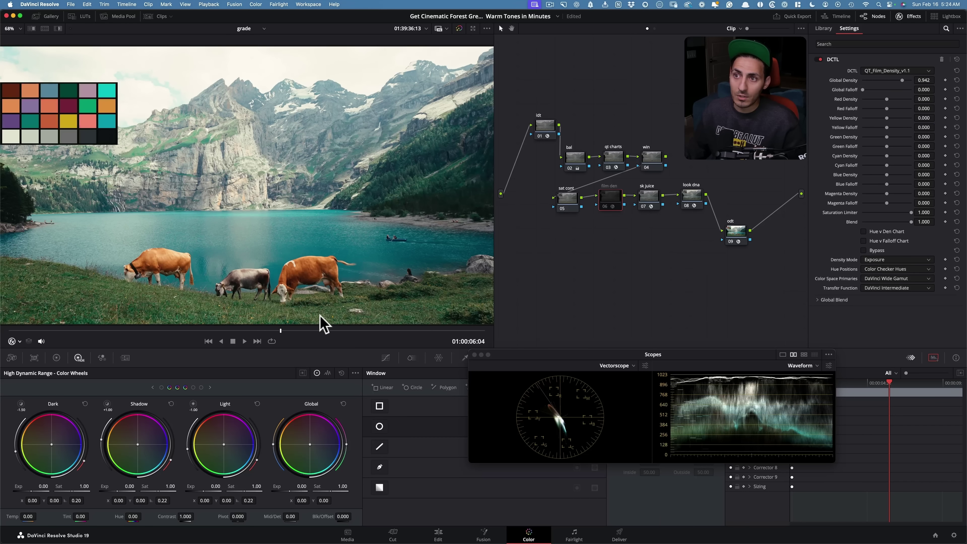
Apply a DCTL effect to the sat cont node and load QT_Sat_Control_v1.0 in it
left_click(566, 197)
left_click_drag(860, 281, 568, 204)
left_click(899, 71)
scroll(891, 136, "down", 3)
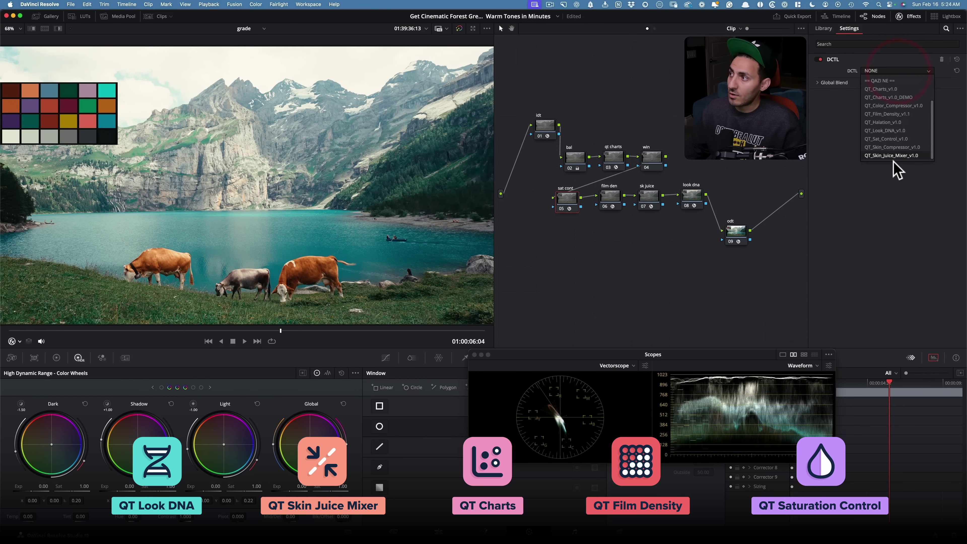
left_click(889, 141)
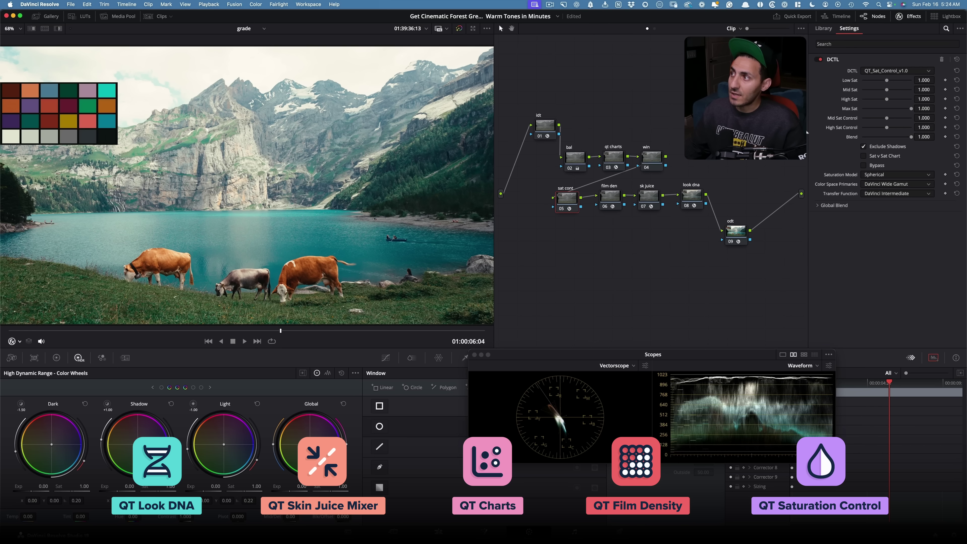
Using the Sat v Sat Chart as a temporary guide, set Mid Sat to 1.555 and Mid Sat Control to 0.732, and disable the qt charts node
left_click(885, 157)
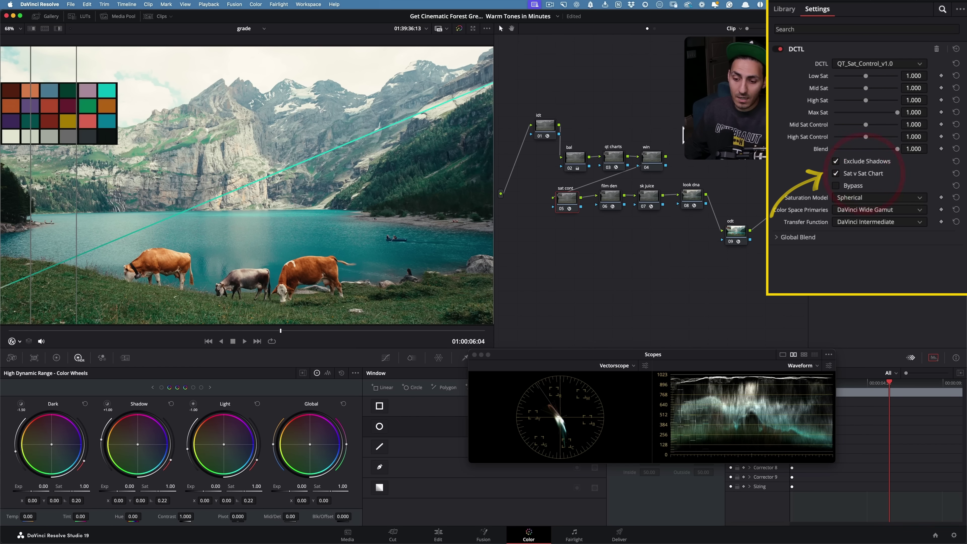
left_click_drag(865, 88, 892, 88)
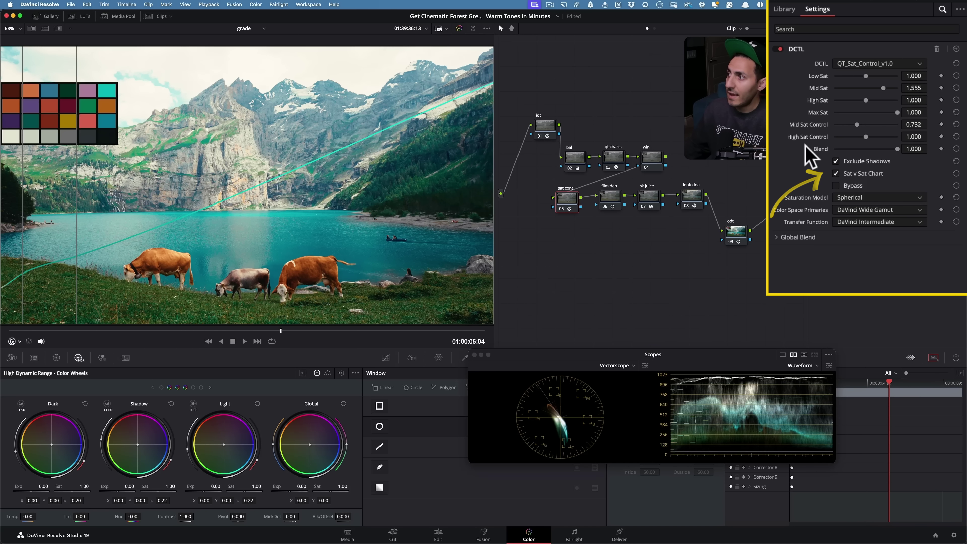
left_click(858, 173)
left_click(611, 162)
key("super+d")
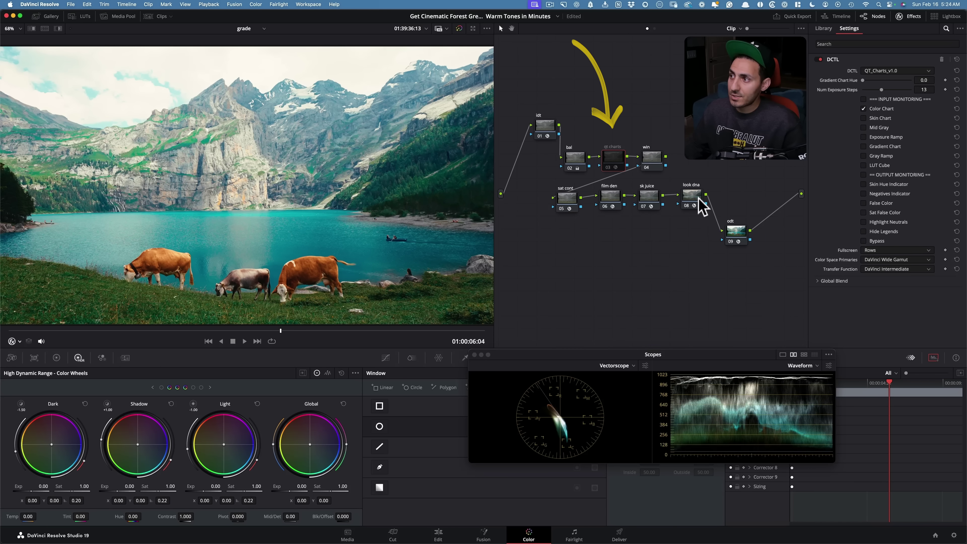
Check the cows and mountains up close and set the look dna node's Bleach Bypass Blend to 0.050
left_click(698, 199)
scroll(323, 221, "up", 5)
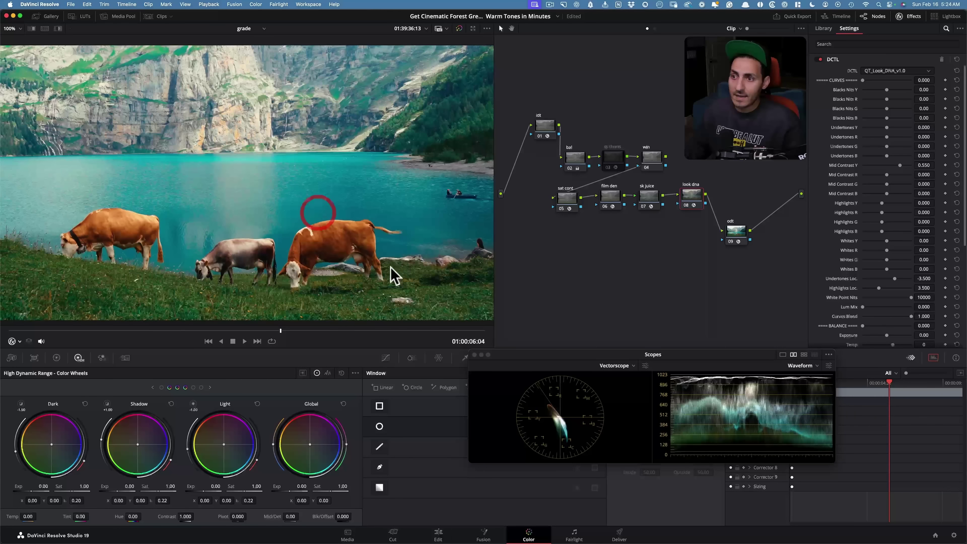
scroll(383, 215, "up", 2)
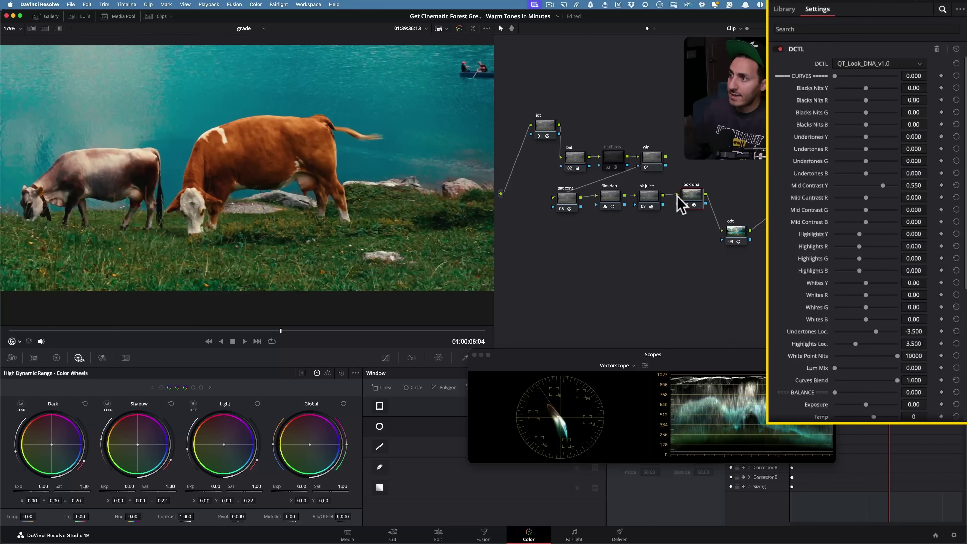
scroll(848, 266, "down", 5)
scroll(304, 133, "down", 5)
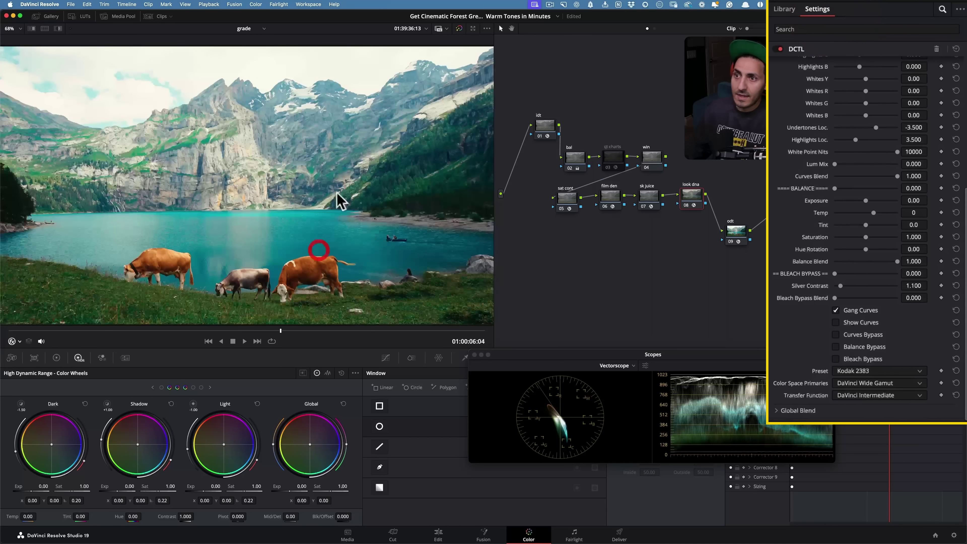
scroll(323, 212, "up", 3)
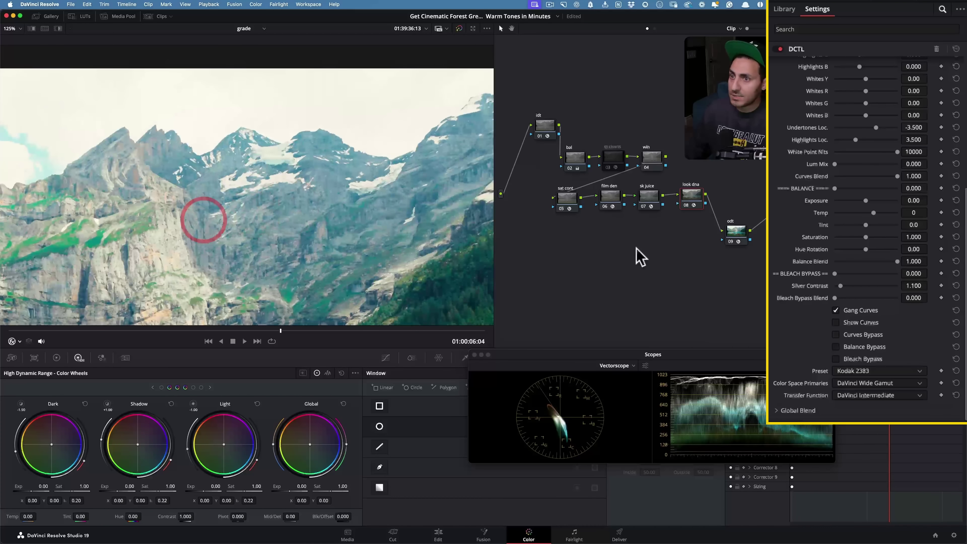
mouse_move(835, 298)
left_mouse_down()
mouse_move(882, 296)
mouse_move(848, 292)
left_mouse_up()
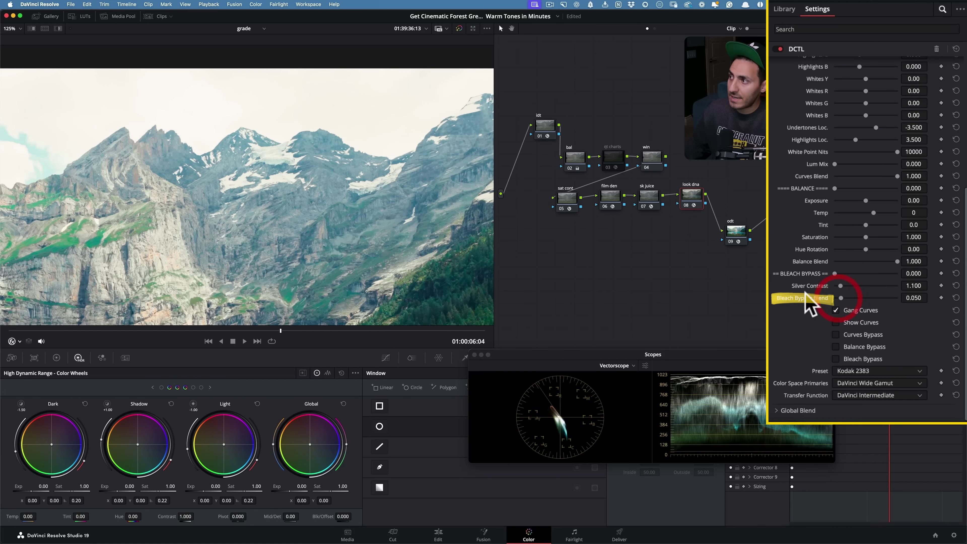
Inspect the orange cow up close and lower the look dna node's balance Saturation to 0.830
left_click_drag(188, 229, 236, 65)
scroll(262, 143, "down", 3)
scroll(229, 174, "up", 2)
scroll(228, 175, "up", 2)
left_click_drag(285, 259, 177, 84)
scroll(365, 224, "up", 1)
left_click_drag(354, 171, 404, 212)
left_click_drag(377, 209, 367, 203)
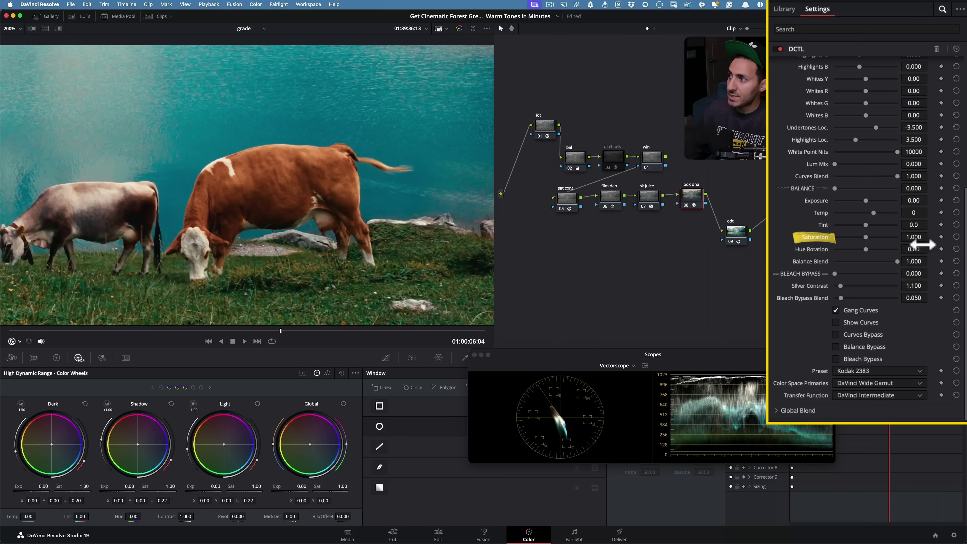
left_click_drag(930, 236, 930, 237)
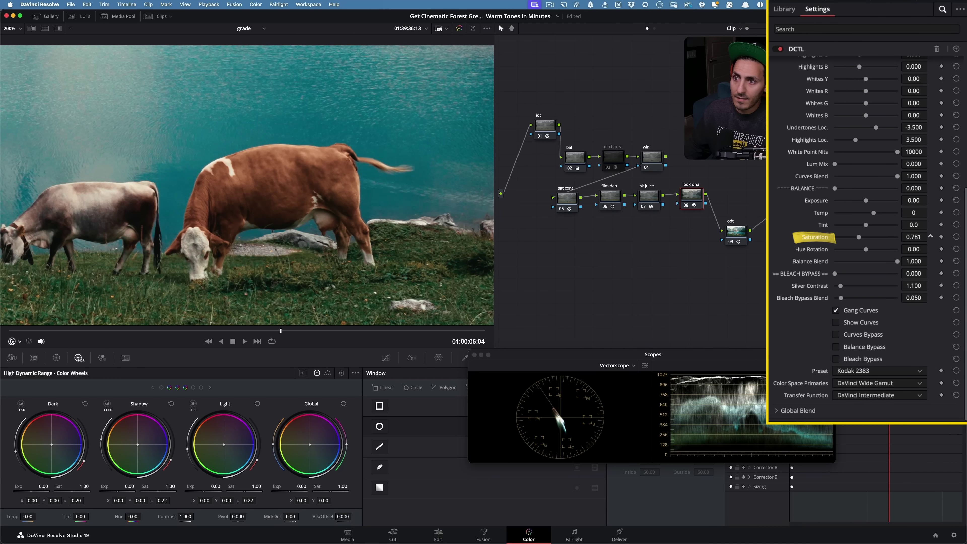
Compare the full frame as Rec.709, as the bypassed log image and with the look nodes re-enabled
scroll(365, 257, "down", 3)
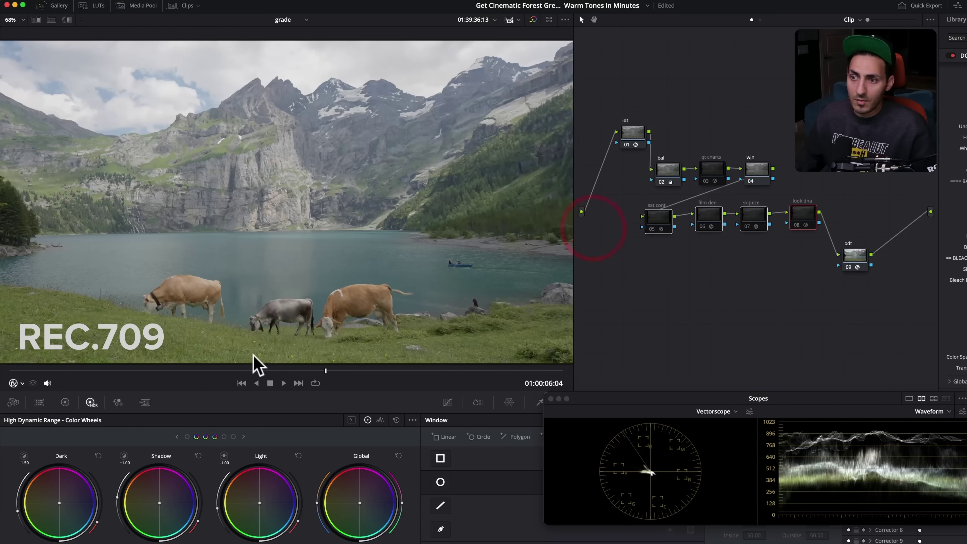
key("shift+d")
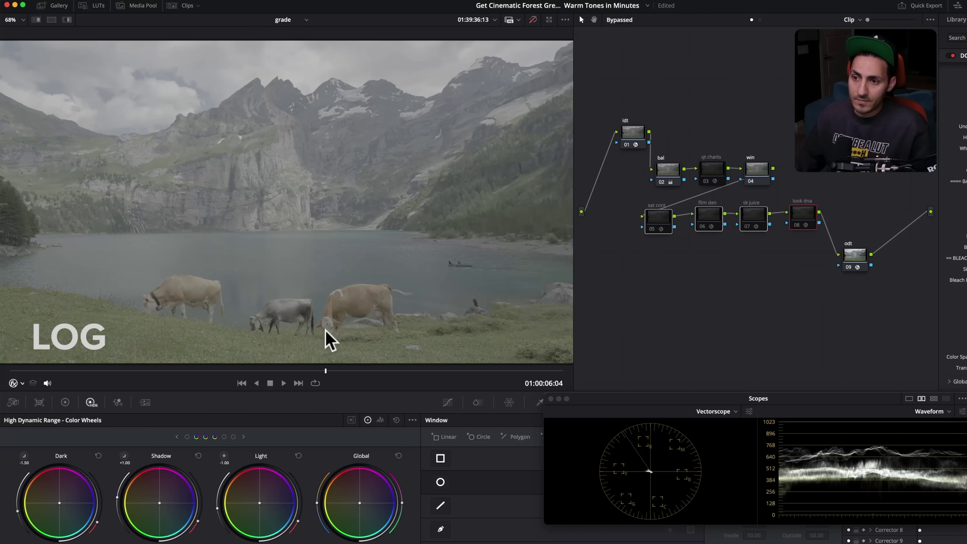
key("shift+d")
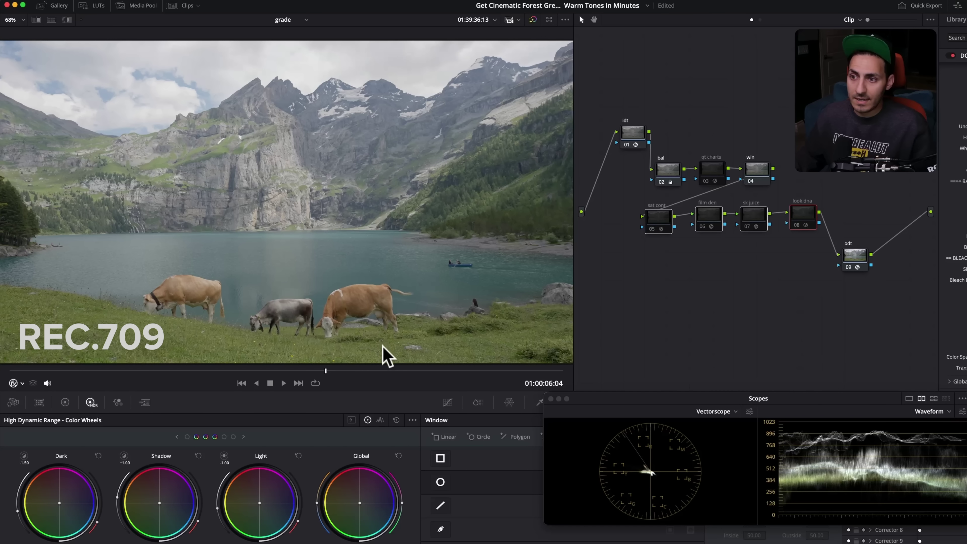
key("super+d")
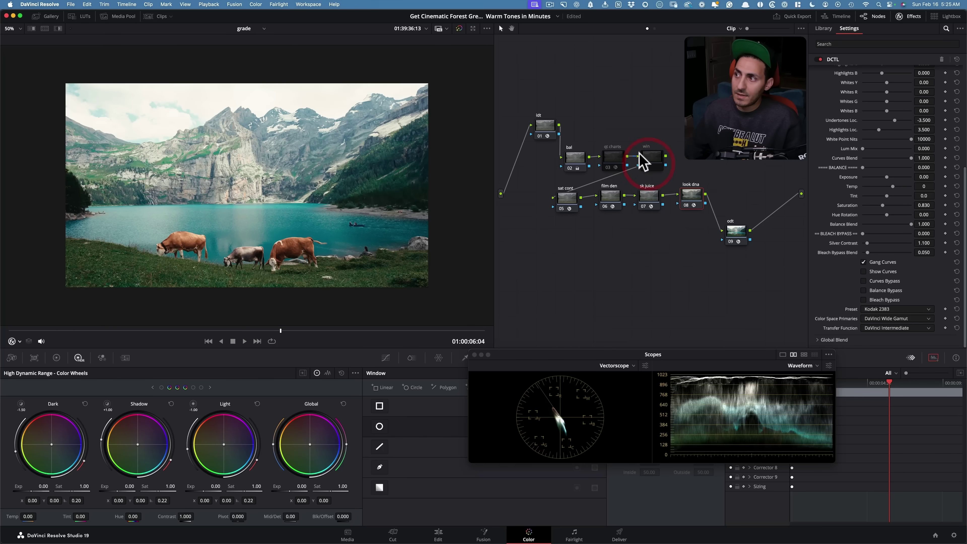
Draw a closed curve window on the win node around the mountains and sky, following the far shoreline and the forested slopes
left_click(752, 170)
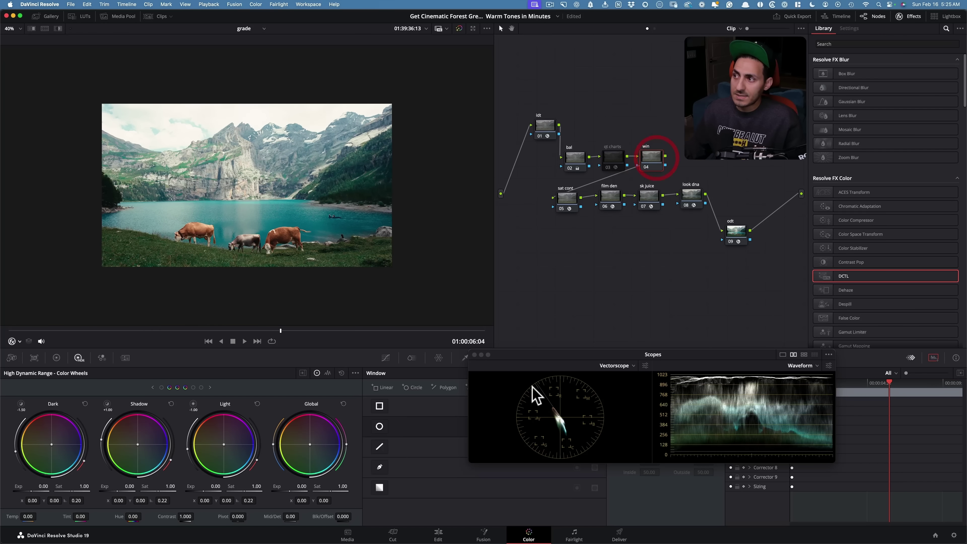
left_click(379, 467)
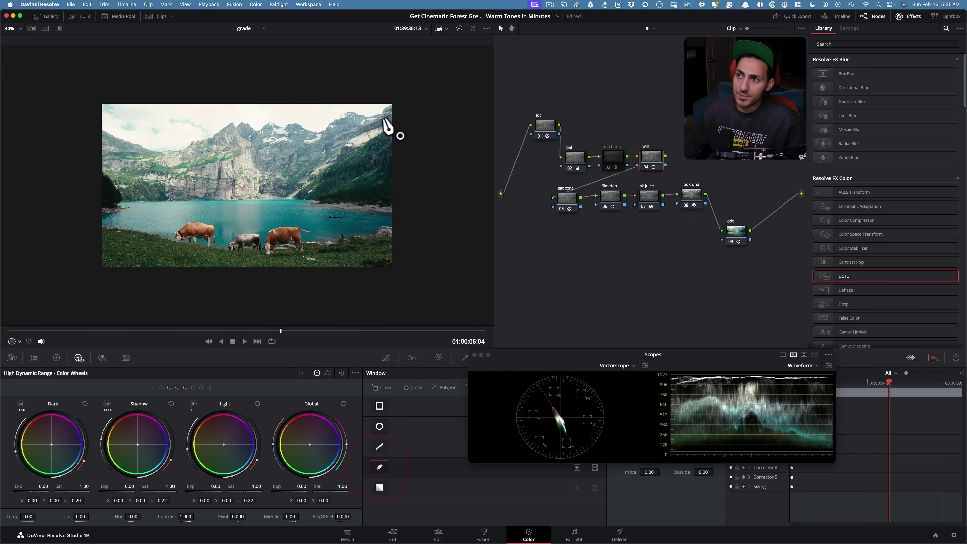
left_click(419, 122)
left_click(388, 130)
left_click(349, 149)
left_click(325, 168)
left_click(297, 197)
left_click(293, 199)
left_click(185, 200)
left_click(133, 200)
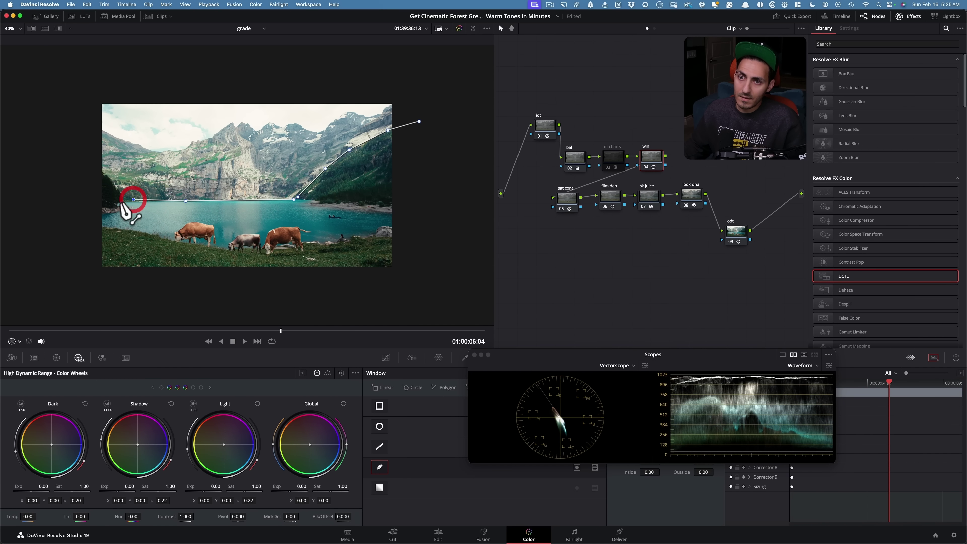
left_click(108, 177)
left_click(83, 159)
left_click(73, 71)
left_click(175, 58)
left_click(350, 62)
left_click(431, 69)
left_click(435, 108)
left_click(419, 122)
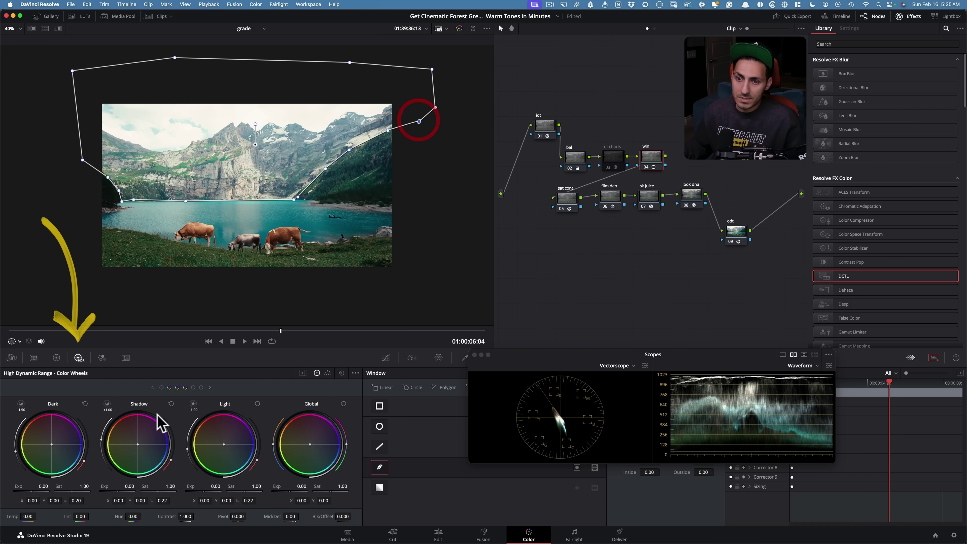
Set the win node's HDR Global exposure to -1.00 and turn off the window outline in the viewer
left_click_drag(297, 496, 261, 496)
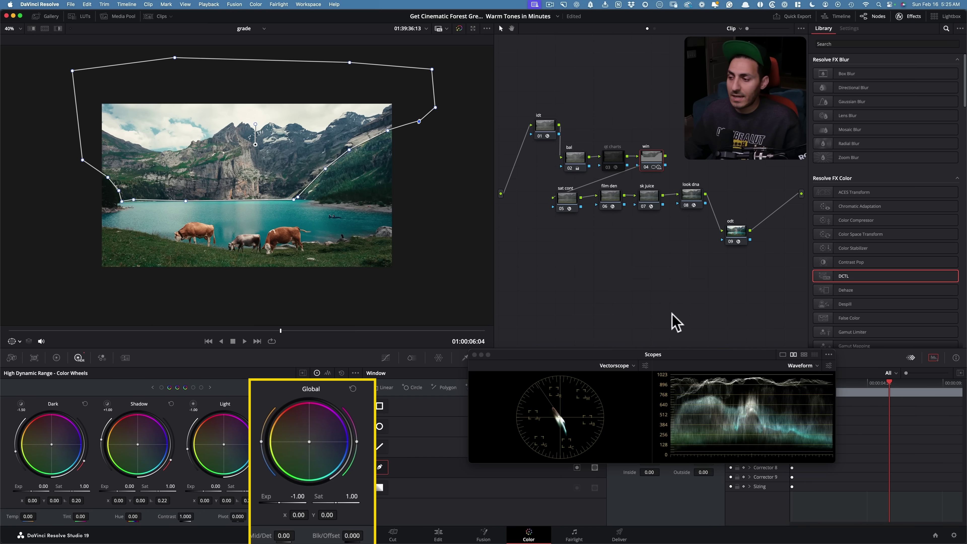
left_click(15, 341)
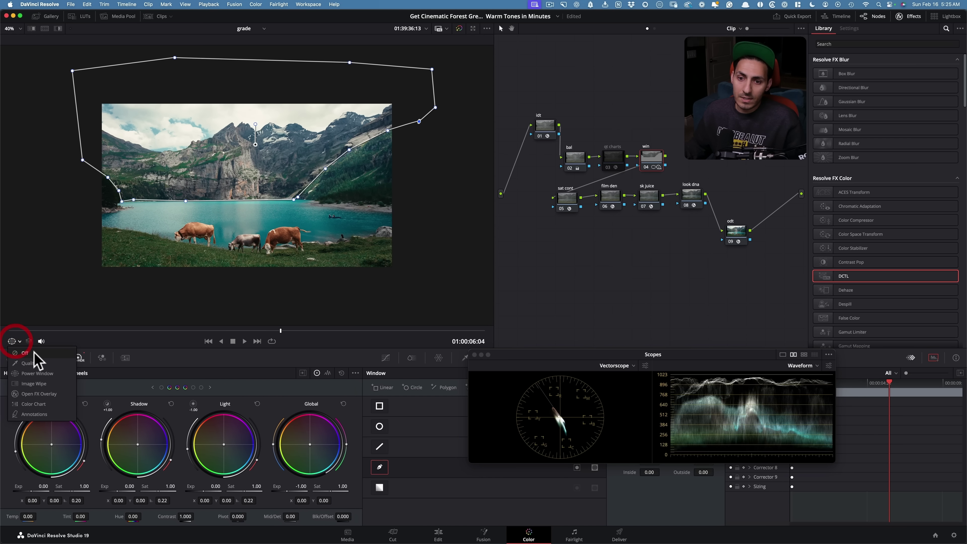
left_click(33, 353)
Soften the curve window's edge along the forested slope with Inside 5.14, Outside 5.36 and Soft 1 9.98
scroll(394, 177, "up", 8)
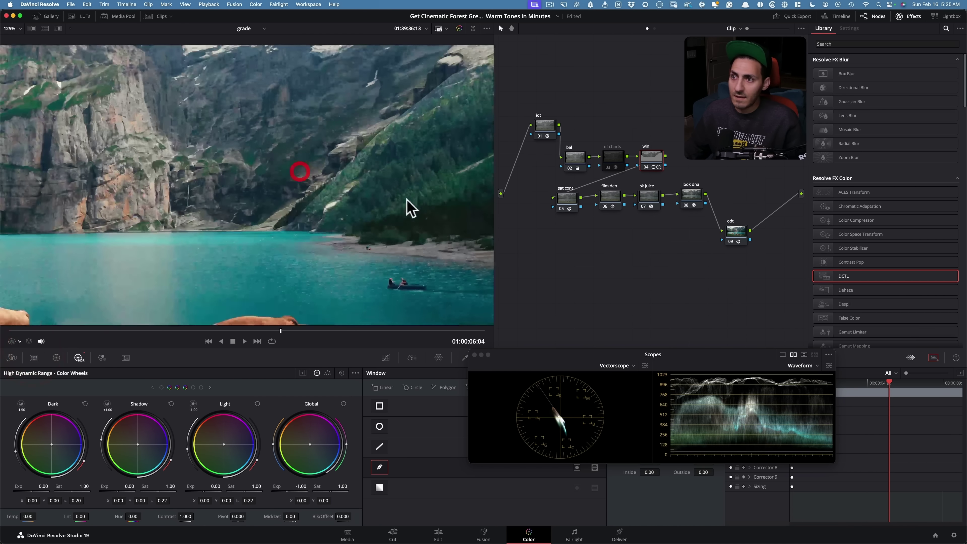
left_click_drag(270, 222, 225, 271)
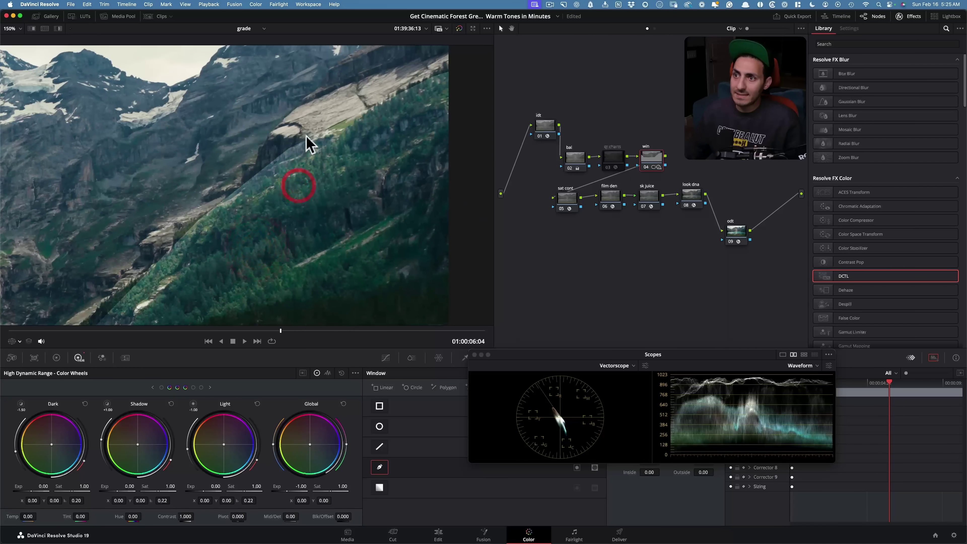
left_click_drag(580, 354, 527, 251)
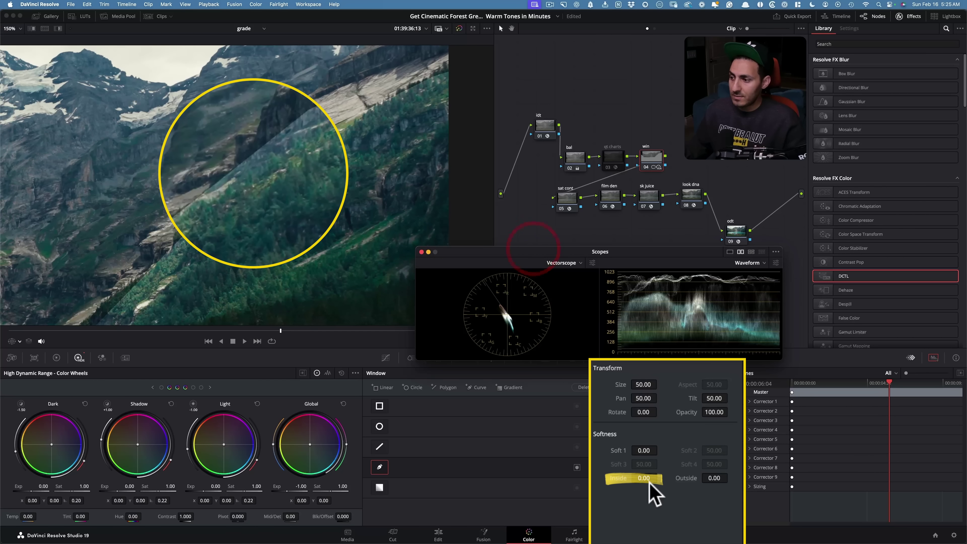
left_click_drag(647, 471, 799, 474)
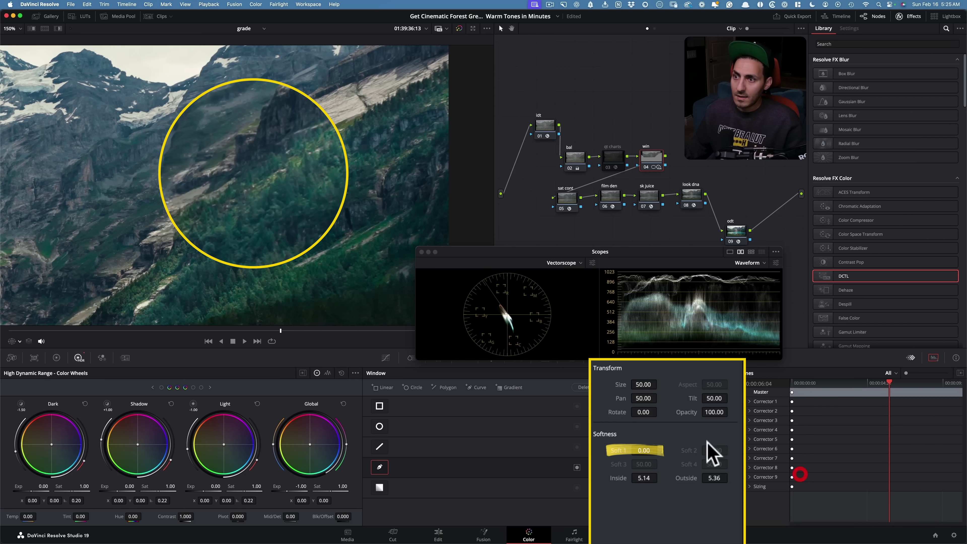
left_click_drag(660, 449, 660, 449)
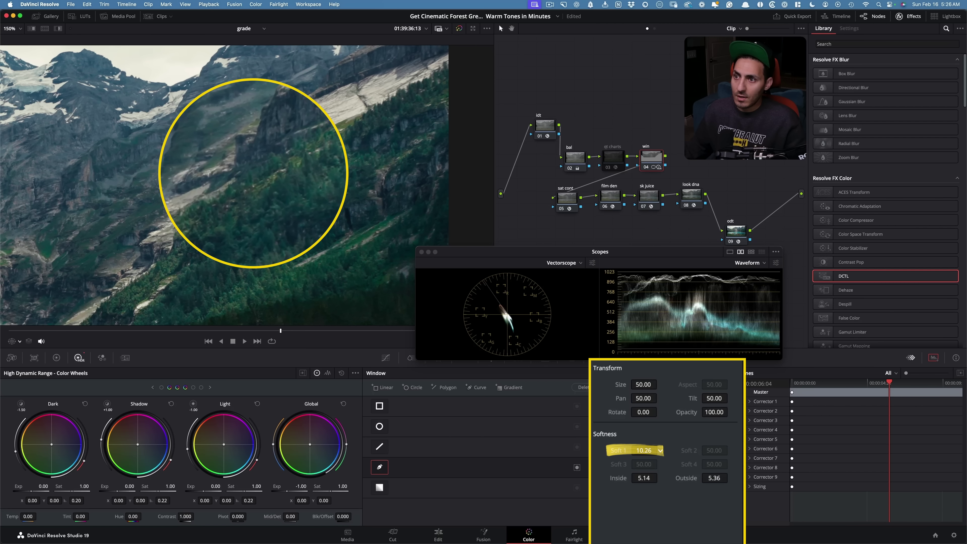
left_click(832, 445)
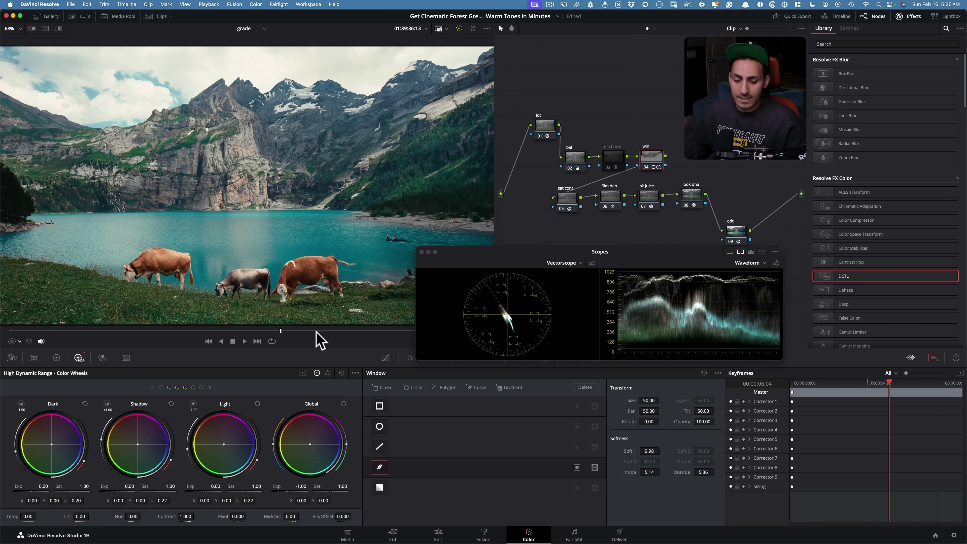
Show the Power Window overlay again and track the mountain window forward and backward through the clip
left_click(14, 341)
left_click(28, 362)
left_click(12, 340)
left_click(30, 373)
key("super+t")
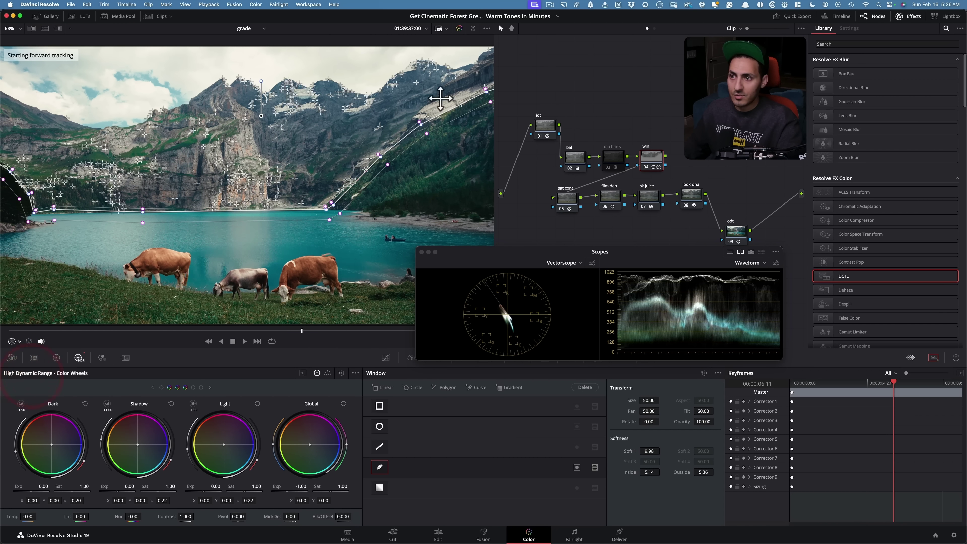
key("alt+t")
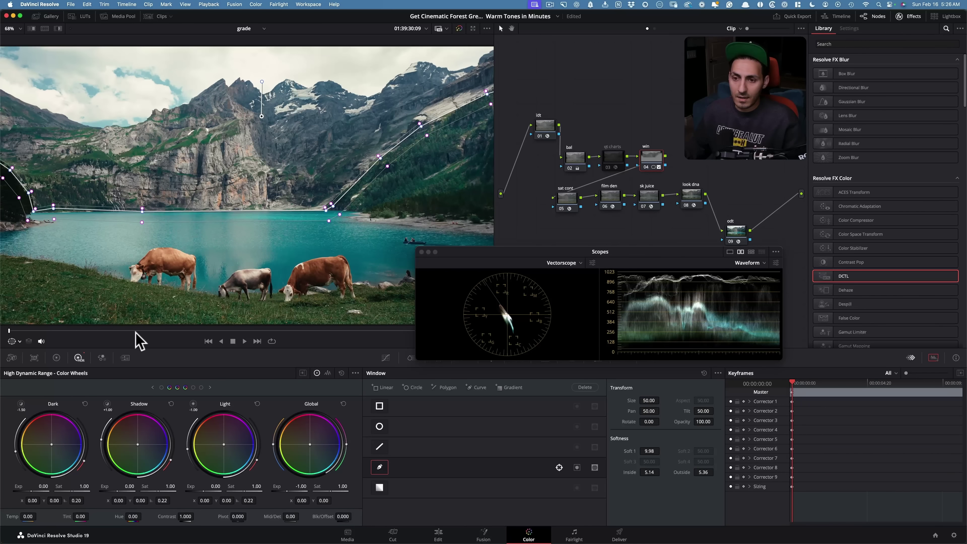
Hide the window outline at a frame farther into the clip and compare the image with the win node off and on
left_click(297, 330)
left_click(17, 341)
left_click(23, 352)
key("super+d")
key("super+d")
key("super+d")
key("super+d")
Move the scopes window clear of the node graph and place the disabled qt charts node above its row
left_click_drag(510, 249, 595, 355)
left_click_drag(737, 158, 540, 206)
left_click(666, 112)
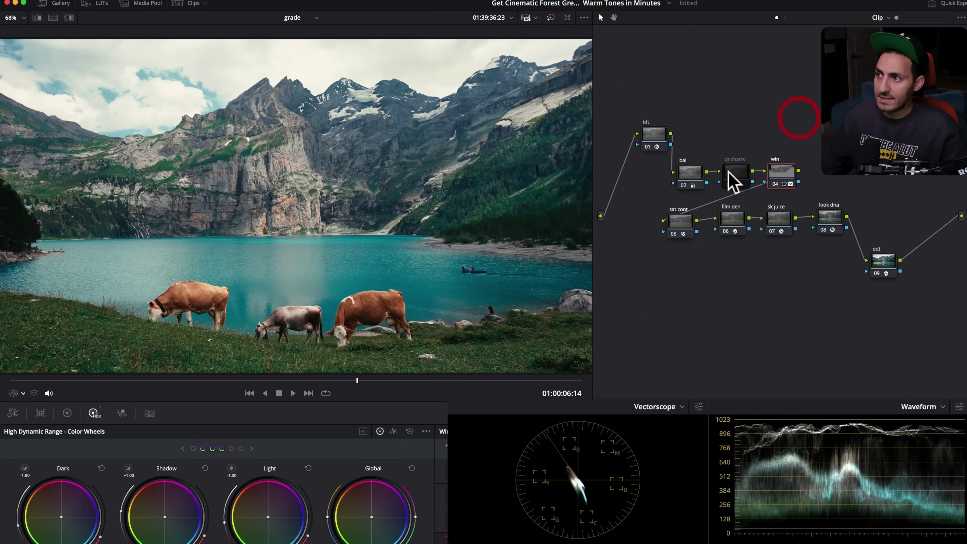
left_click_drag(727, 170, 727, 142)
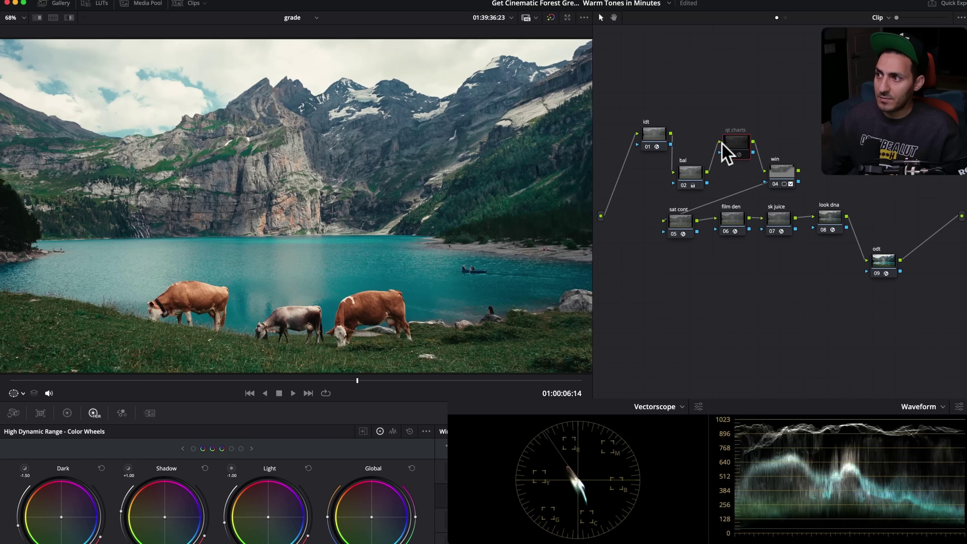
Select the bal, win, sat cont, film den, sk juice and look dna nodes and compare the graded look with plain Rec.709
left_click_drag(848, 188, 661, 237)
left_click(689, 177)
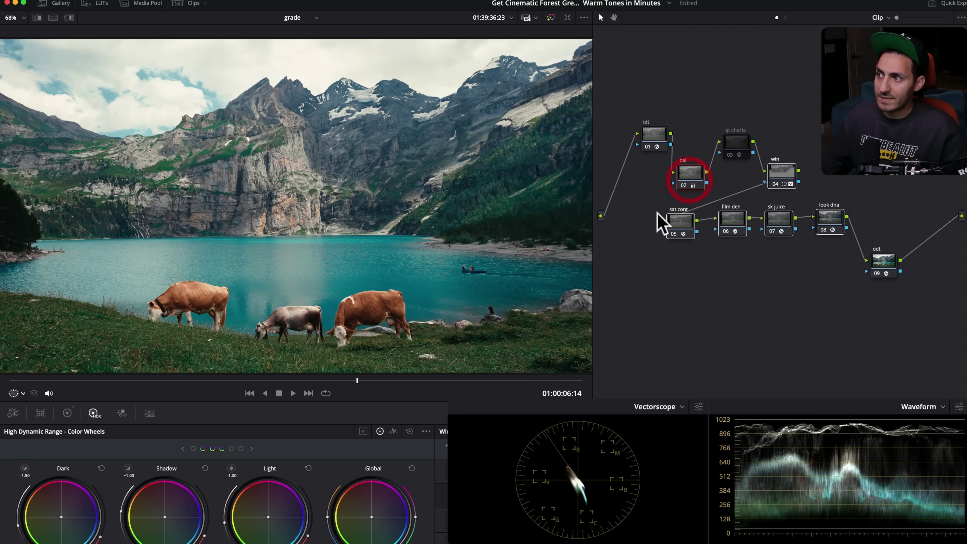
key("super+d")
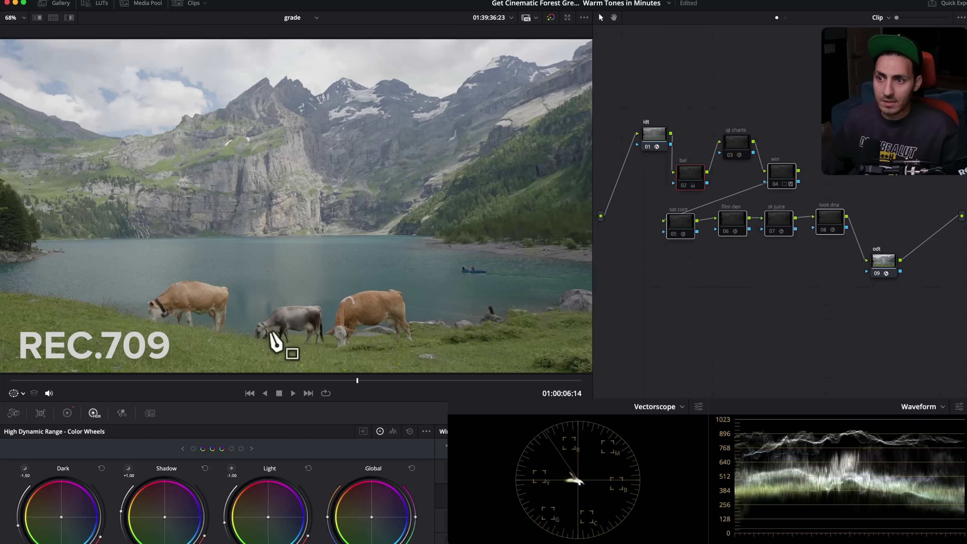
key("shift+d")
key("shift+d")
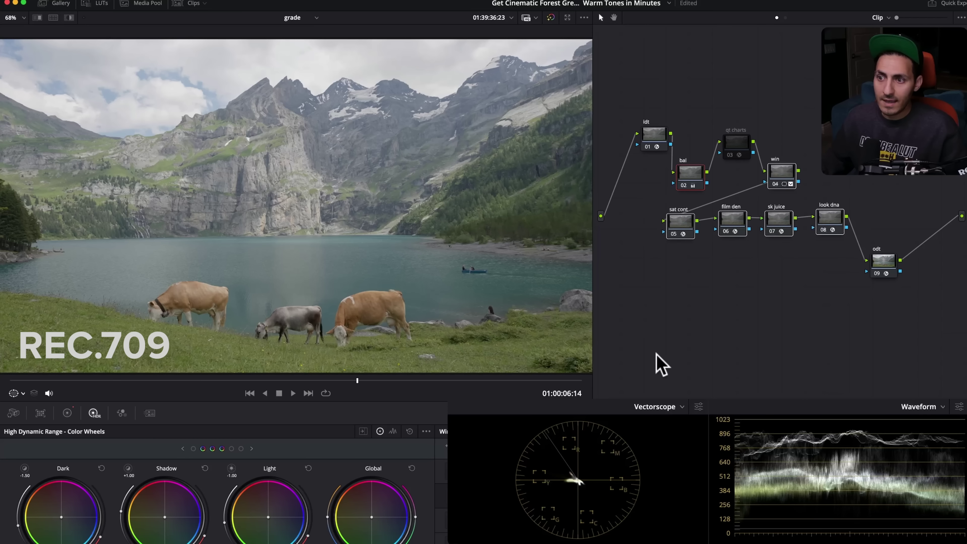
key("super+d")
Select the sat cont, film den, sk juice and look dna nodes and disable them to isolate each one's contribution
left_click(899, 206)
left_click(829, 219)
left_click(633, 239)
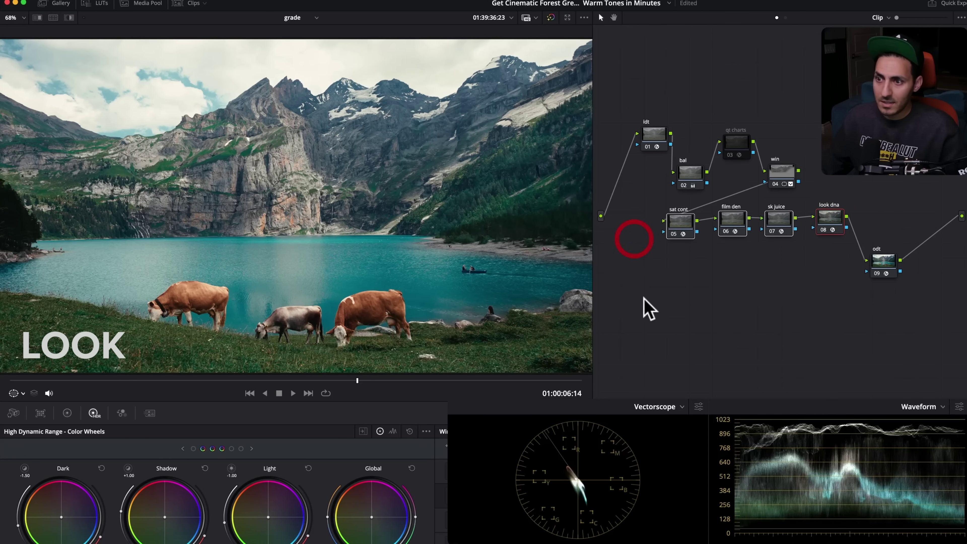
key("super+d")
key("super+d")
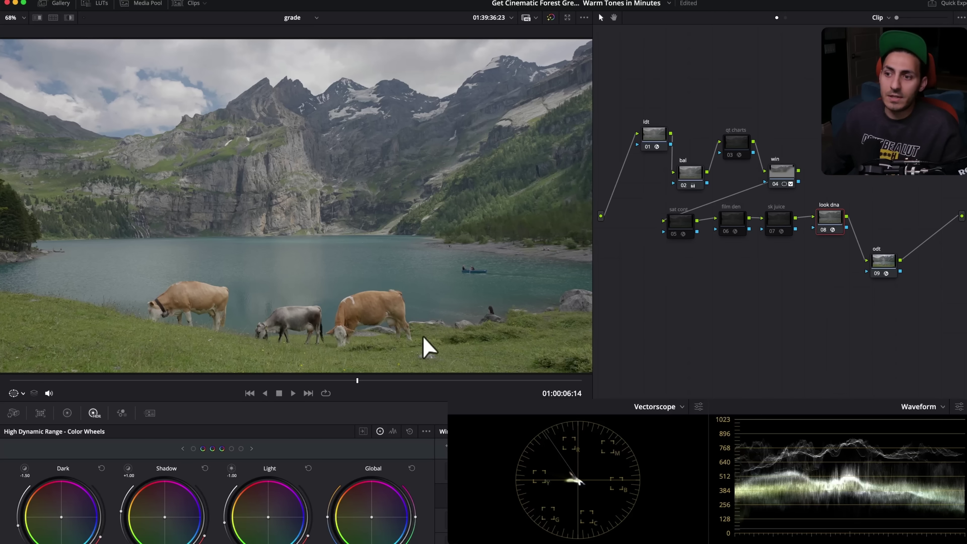
Toggle only the look dna node to compare the image with and without it, leaving it enabled
key("super+d")
key("super+d")
key("super+d")
key("super+d")
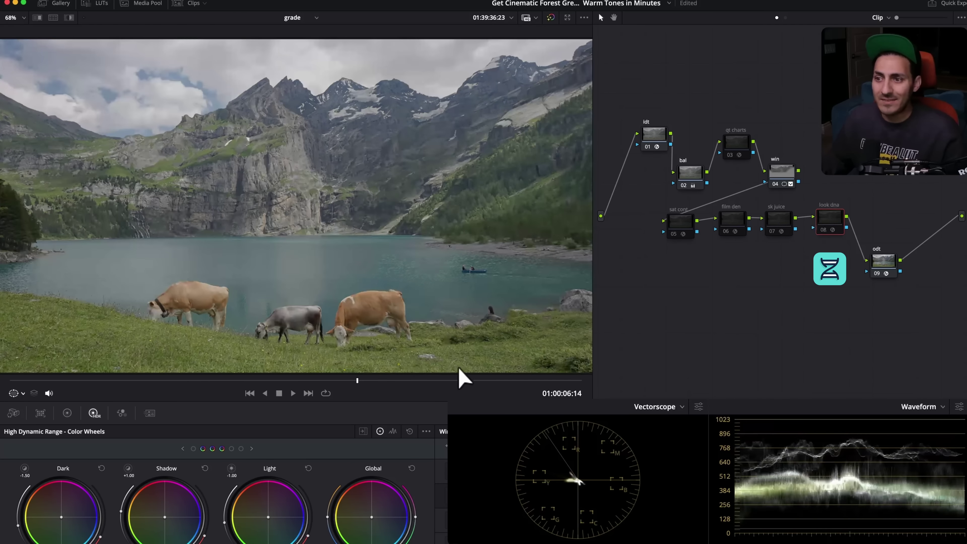
key("super+d")
key("super+d")
key("super+d")
key("super+d")
key("super+d")
key("super+d")
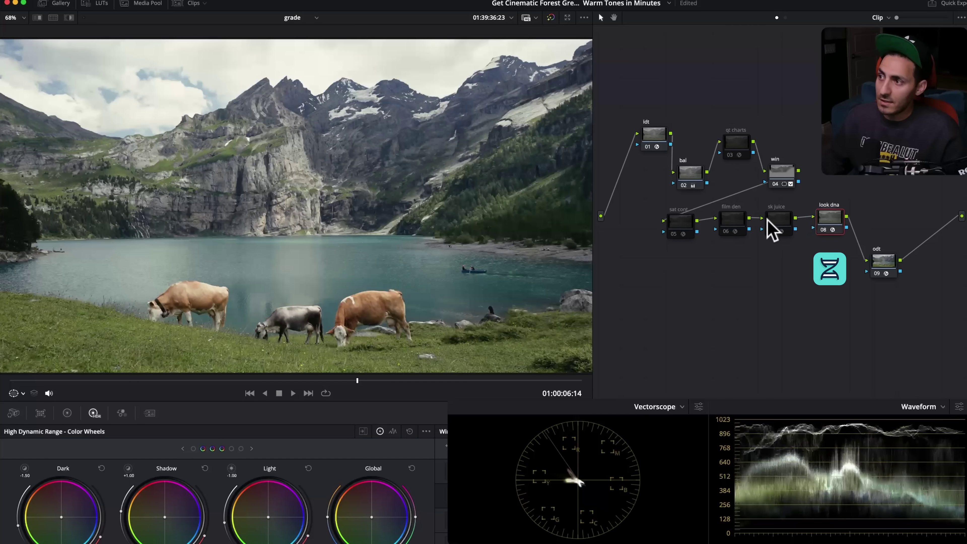
Compare the image with and without the sk juice node on top of look dna, leaving sk juice enabled
left_click(774, 225)
key("super+d")
key("super+d")
key("super+d")
key("super+d")
key("super+d")
key("super+d")
key("super+d")
key("super+d")
key("super+d")
Switch the film den node on and off to judge its effect on color density, leaving it enabled
left_click(730, 221)
key("super+d")
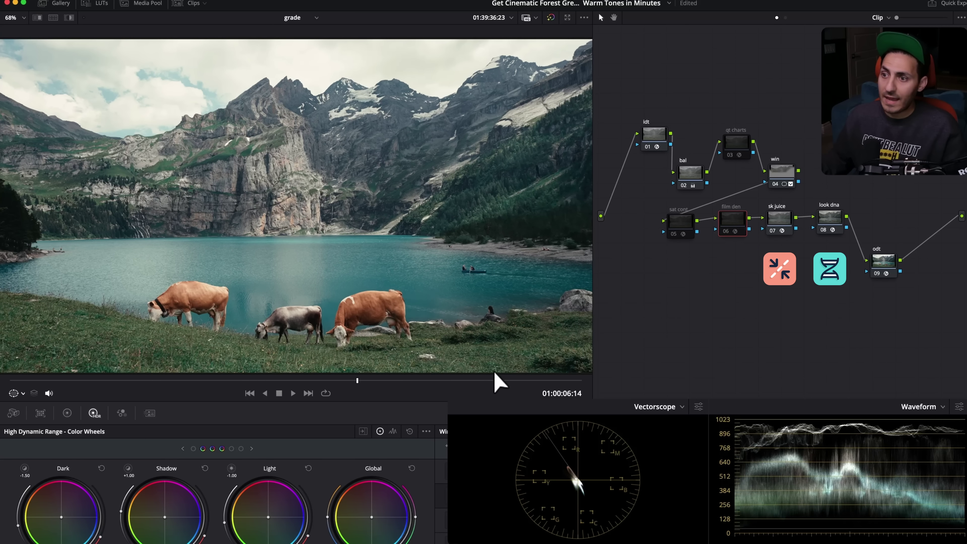
key("super+d")
key("super+d")
key("super+d")
key("super+d")
key("super+d")
key("super+d")
key("super+d")
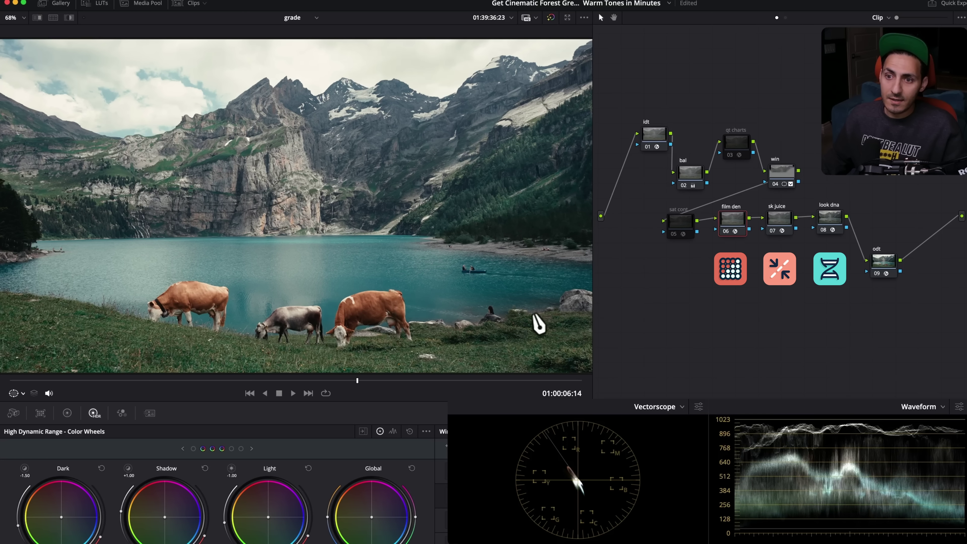
key("super+d")
key("super+d")
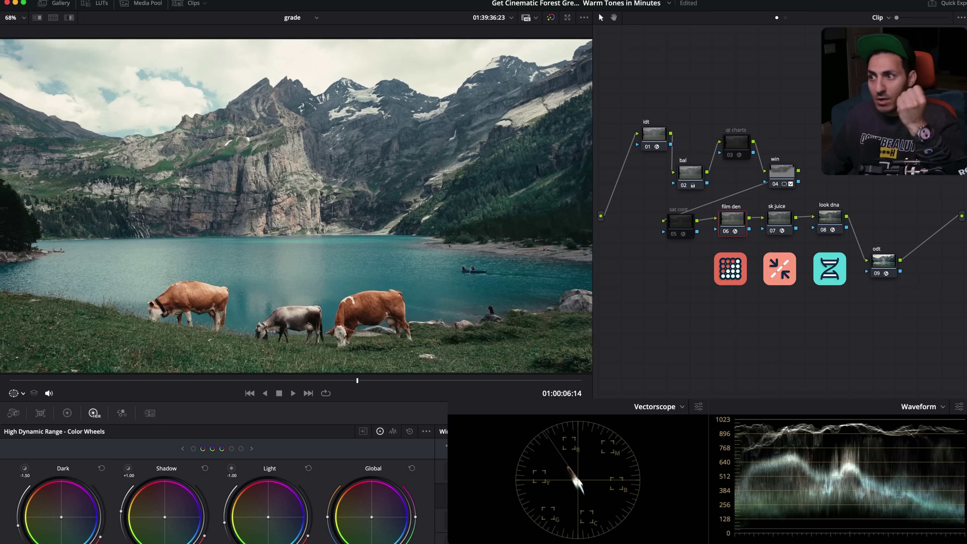
Toggle the sat cont node repeatedly to compare the saturation and contrast it adds to the lake, cows and forest
left_click(682, 229)
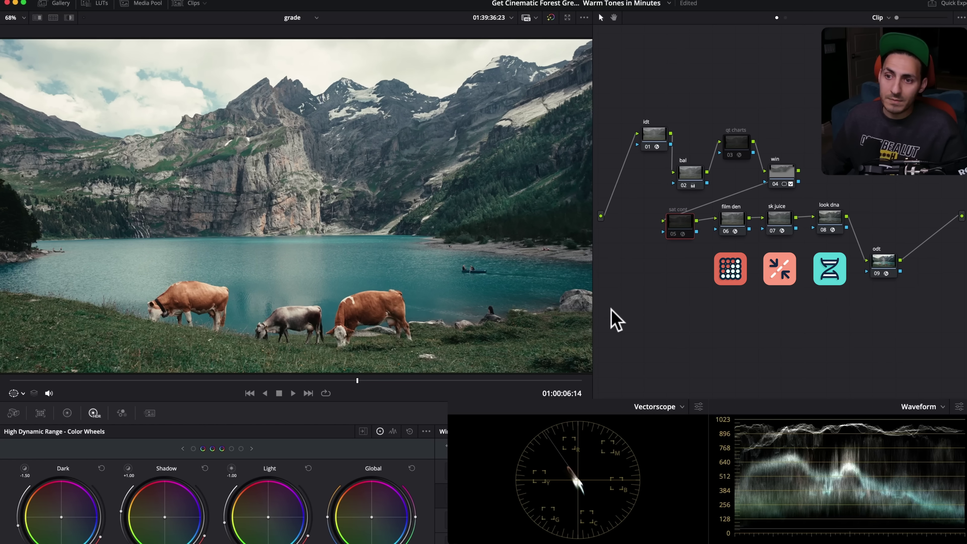
key("super+d")
key("super+d")
key("super+d")
key("super+d")
key("super+d")
key("super+d")
key("super+d")
key("super+d")
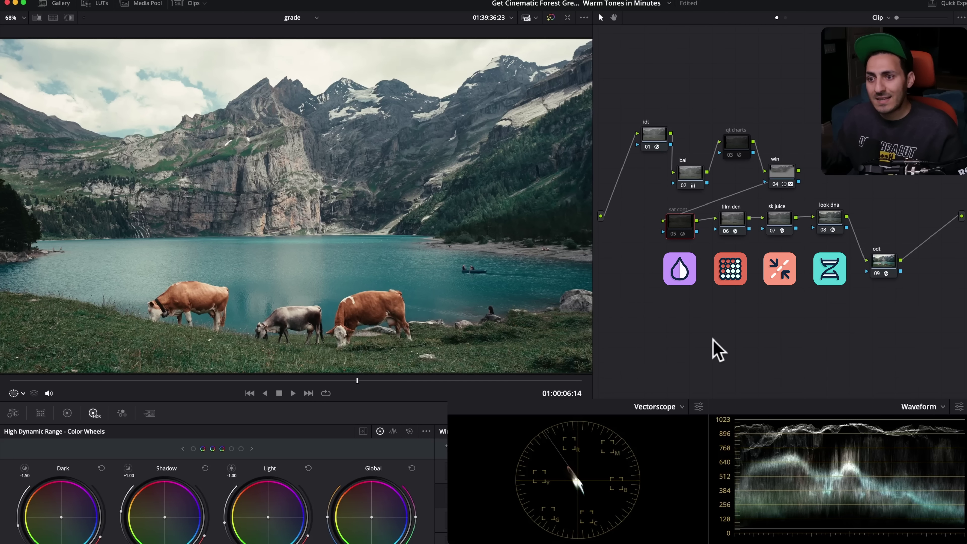
key("super+d")
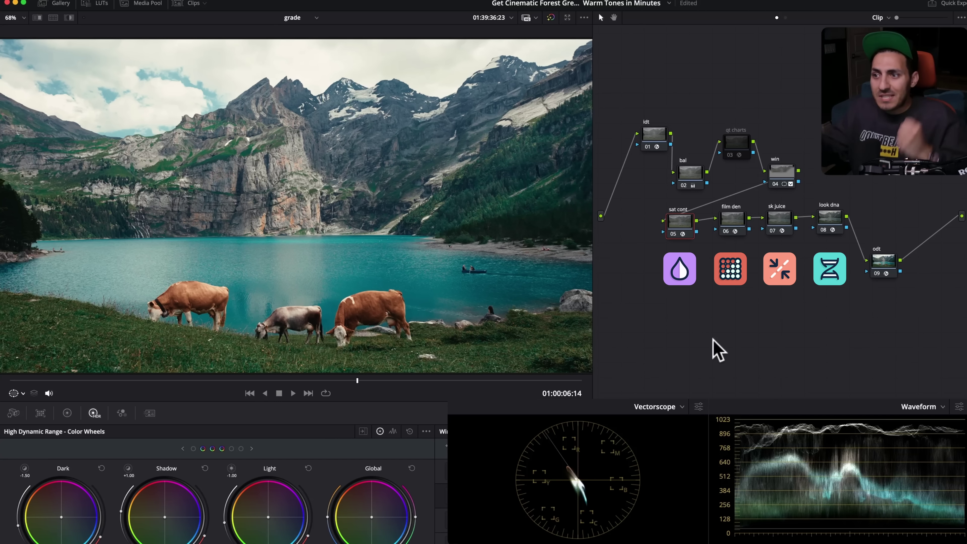
key("super+d")
key("super+d")
key("super+d")
key("super+d")
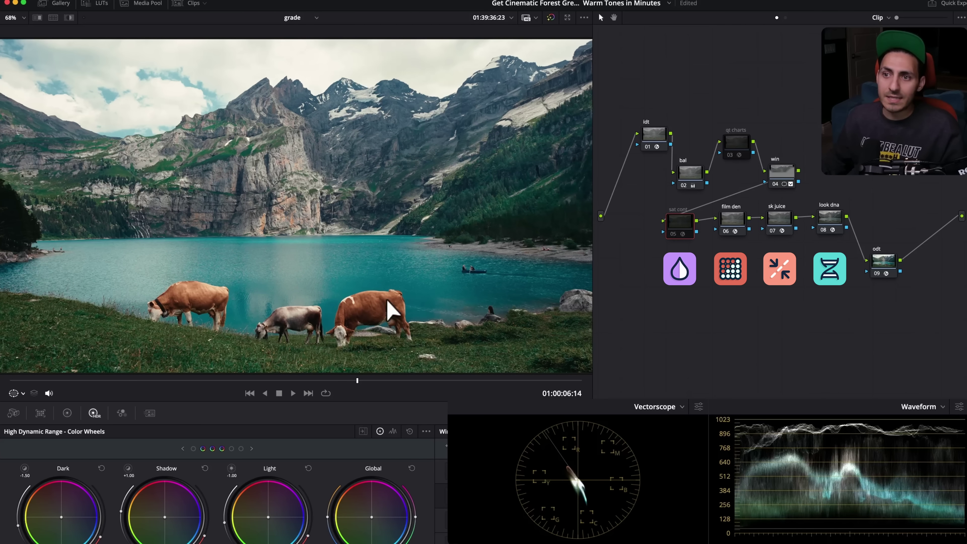